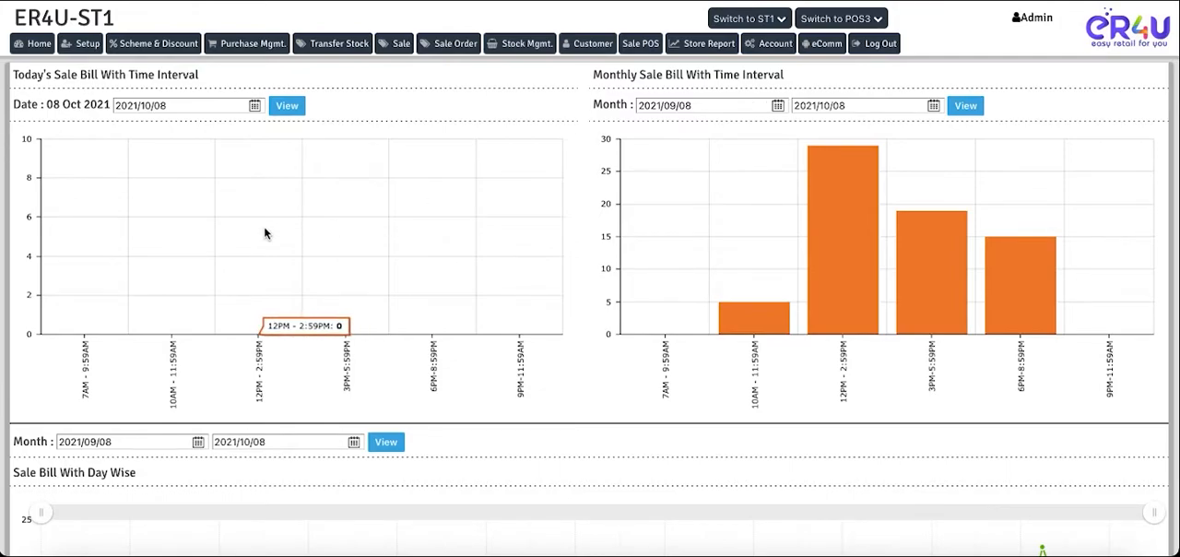
- In the master sale settings, find the Cash Book option and set it to Enable
click(87, 44)
mouse_move(55, 81)
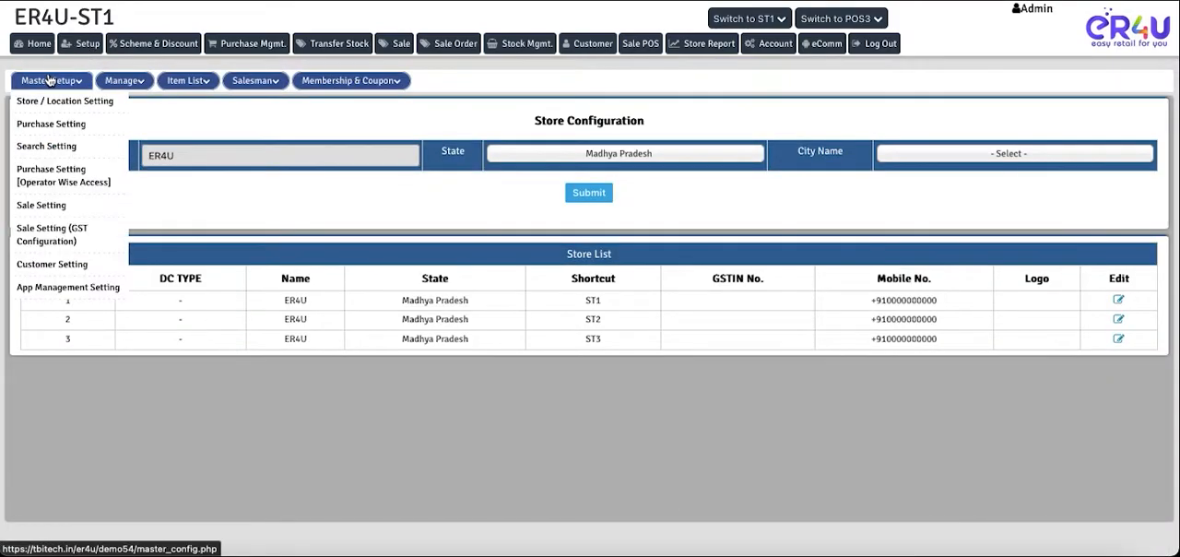
click(49, 207)
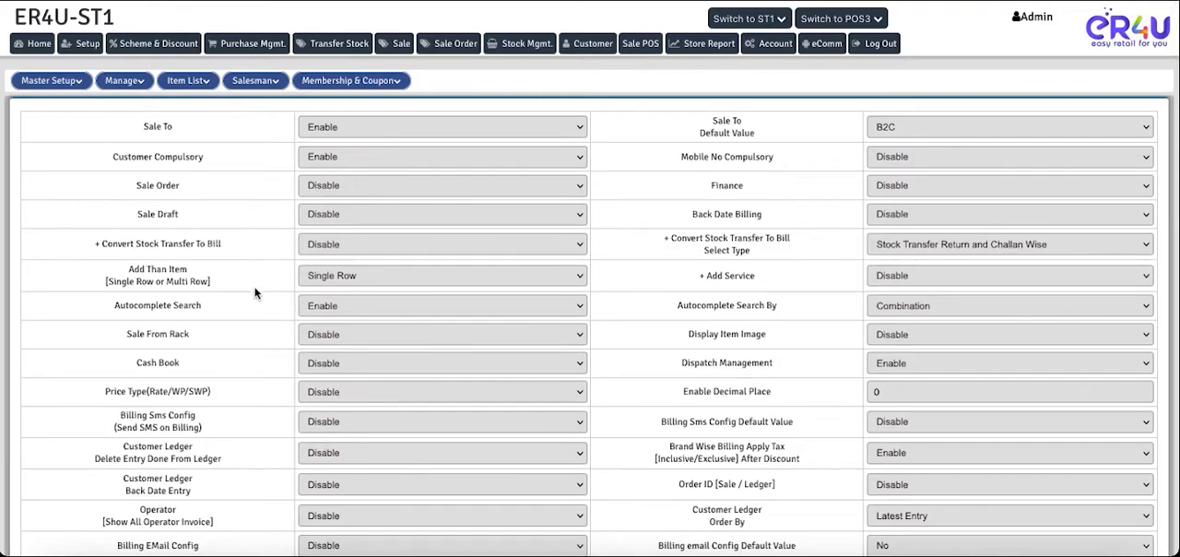
key(ctrl+f)
text(cash)
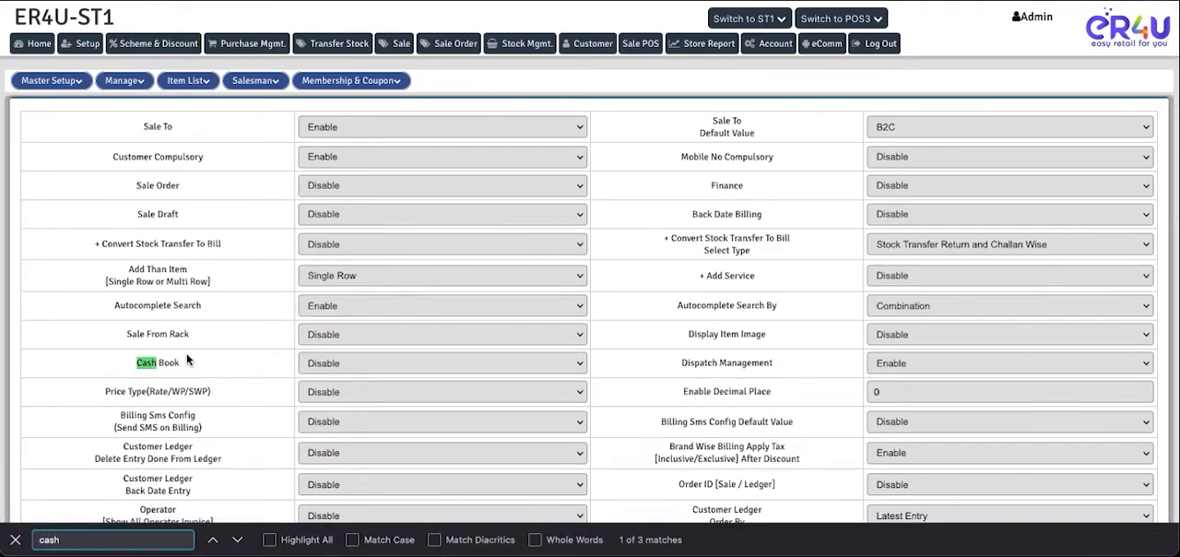
drag(183, 363, 139, 364)
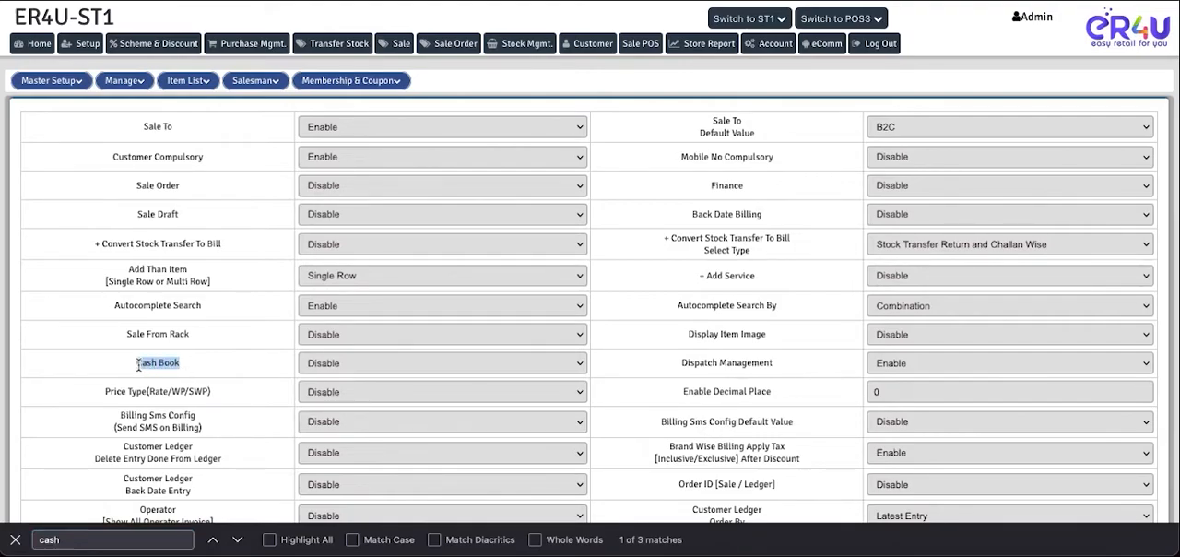
click(309, 363)
click(335, 348)
click(15, 539)
- Enter the OTP at the end of the sale settings form and submit the changes
scroll(281, 445, down, 10)
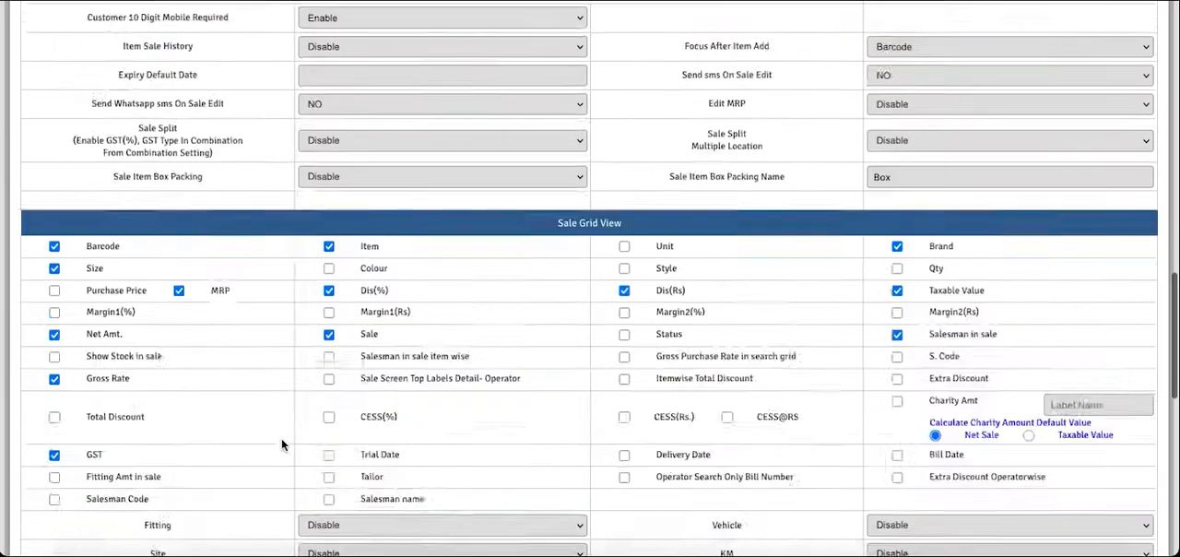
scroll(281, 445, down, 15)
click(546, 507)
text(••)
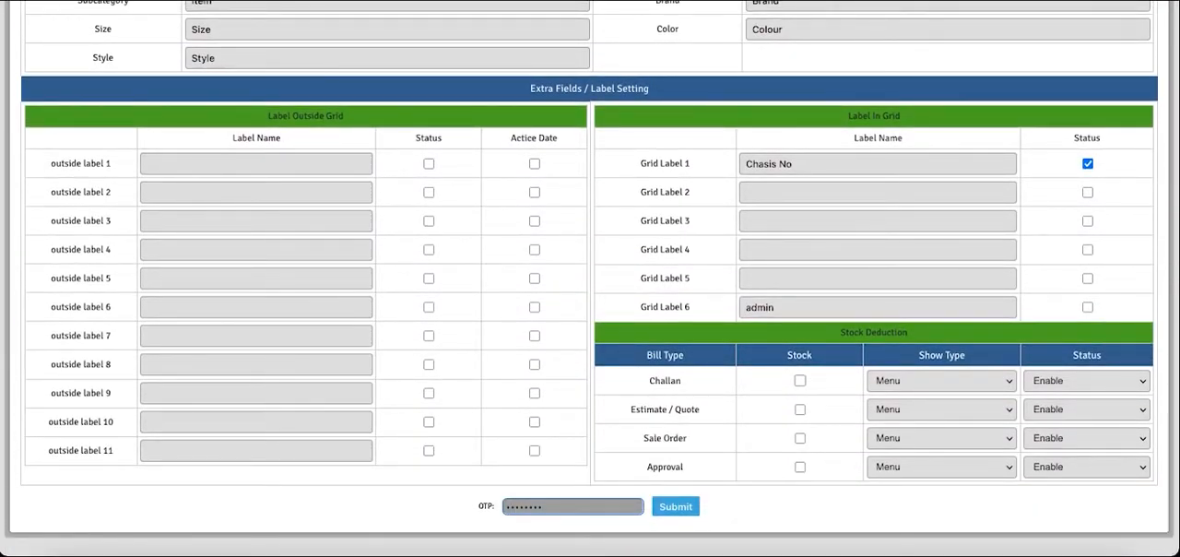
key(Return)
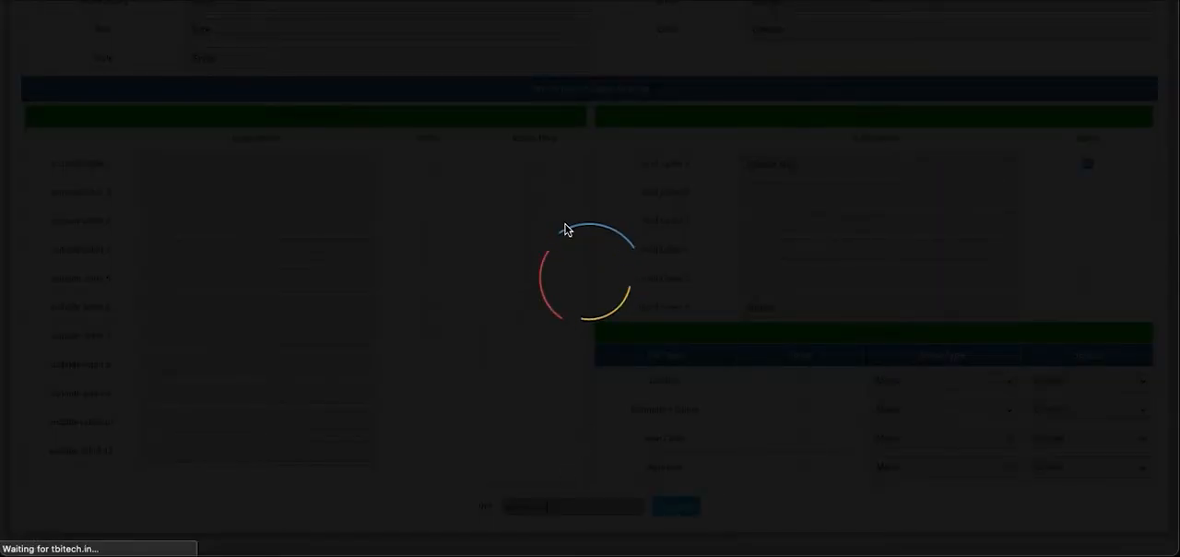
- Open the admin operator's record for editing from the Operator Master and look through its permissions
scroll(567, 229, up, 20)
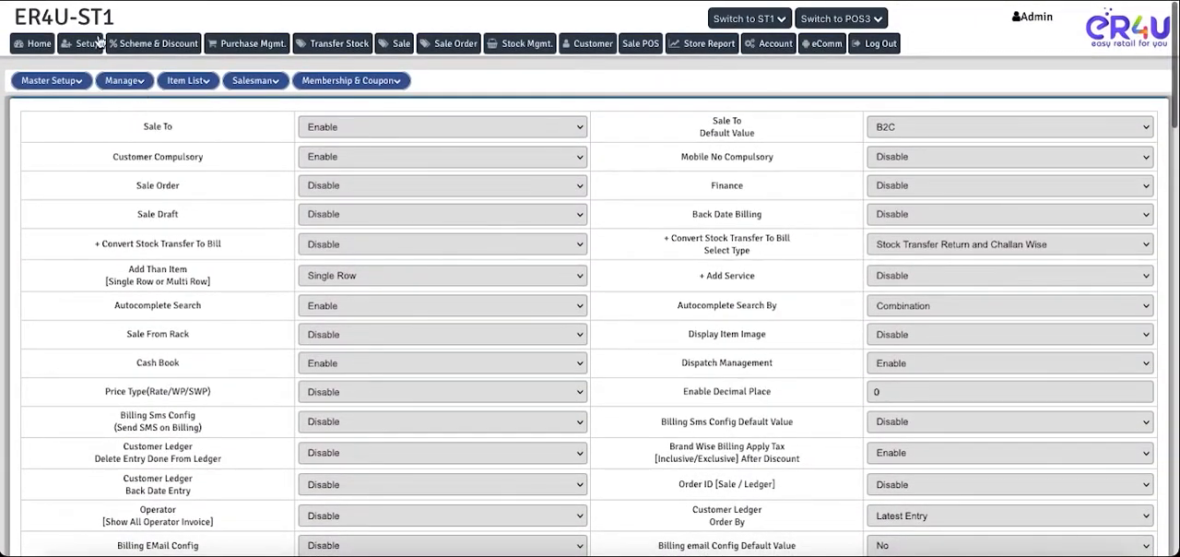
mouse_move(127, 82)
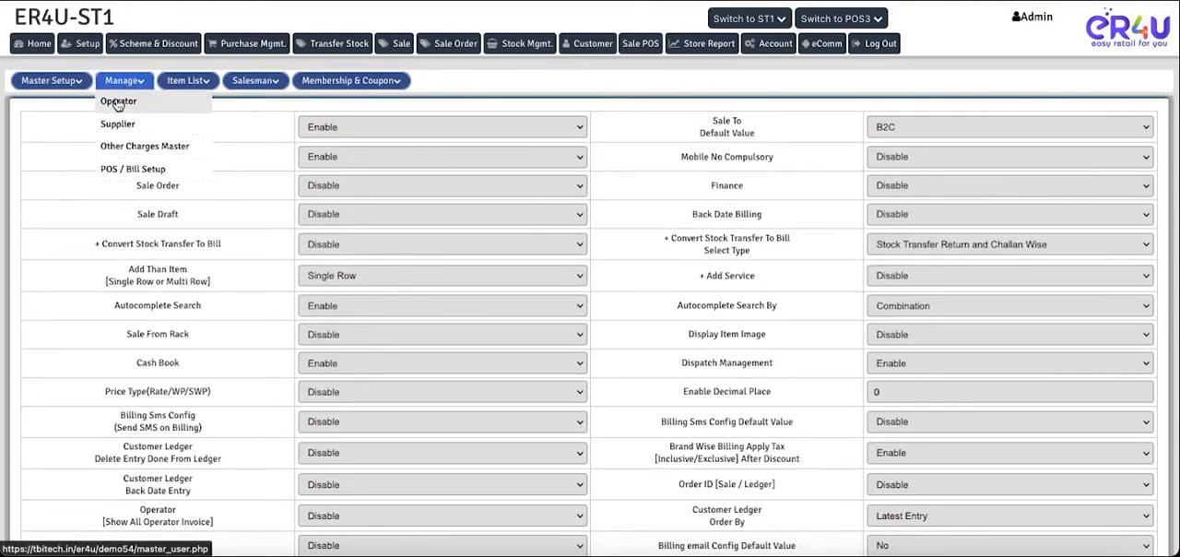
click(118, 102)
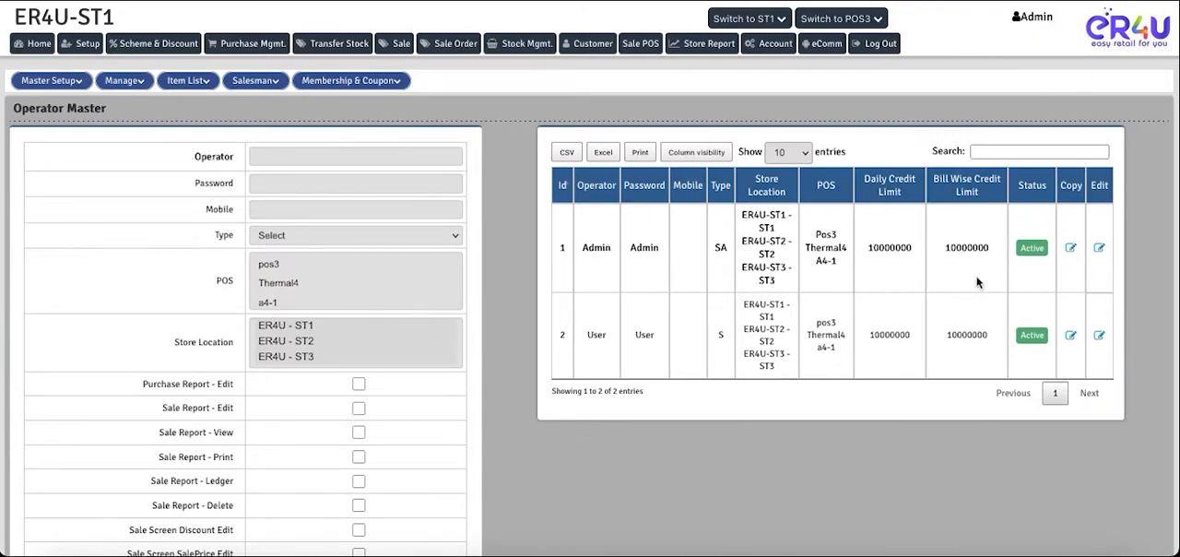
click(1099, 249)
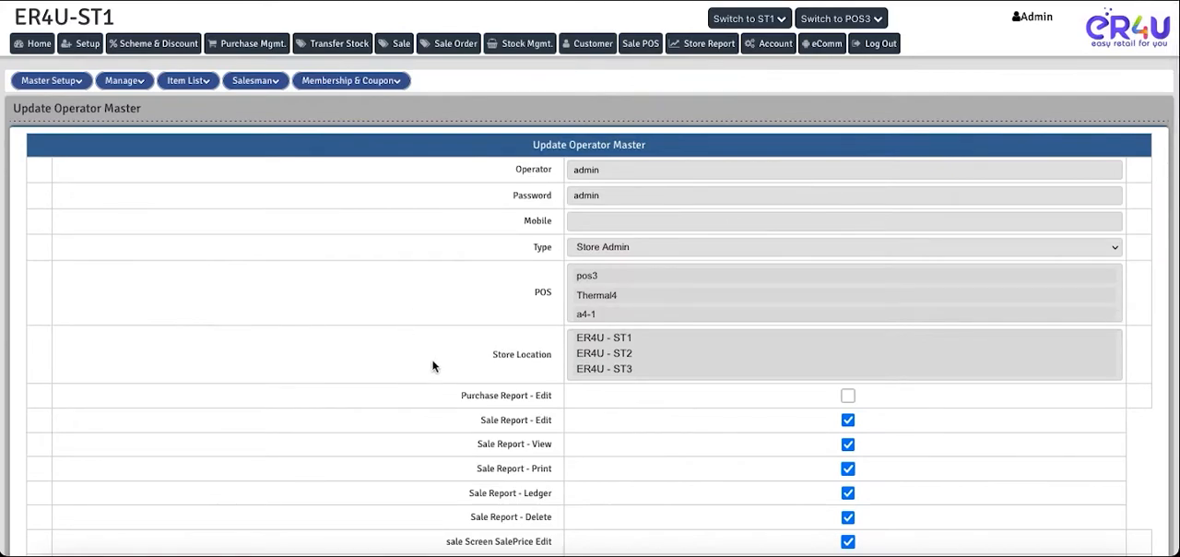
scroll(433, 366, down, 5)
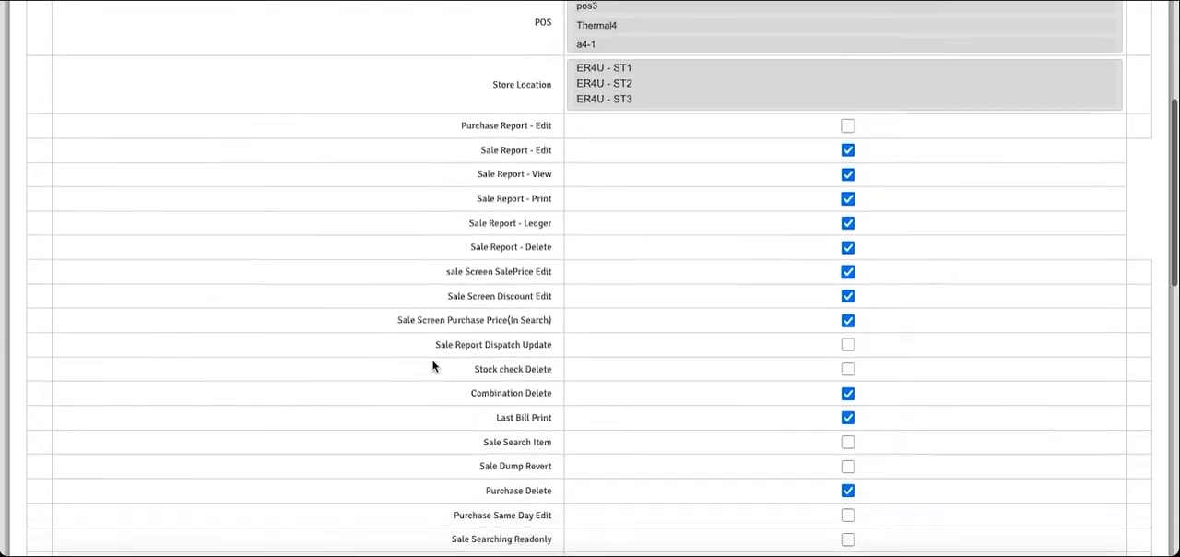
scroll(432, 366, down, 2)
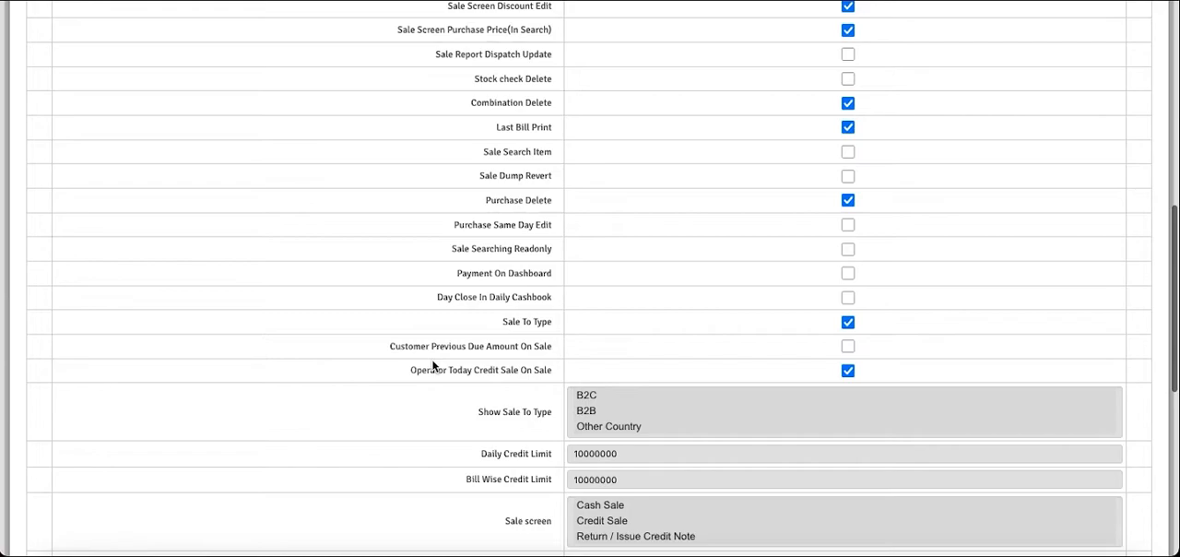
scroll(478, 406, down, 3)
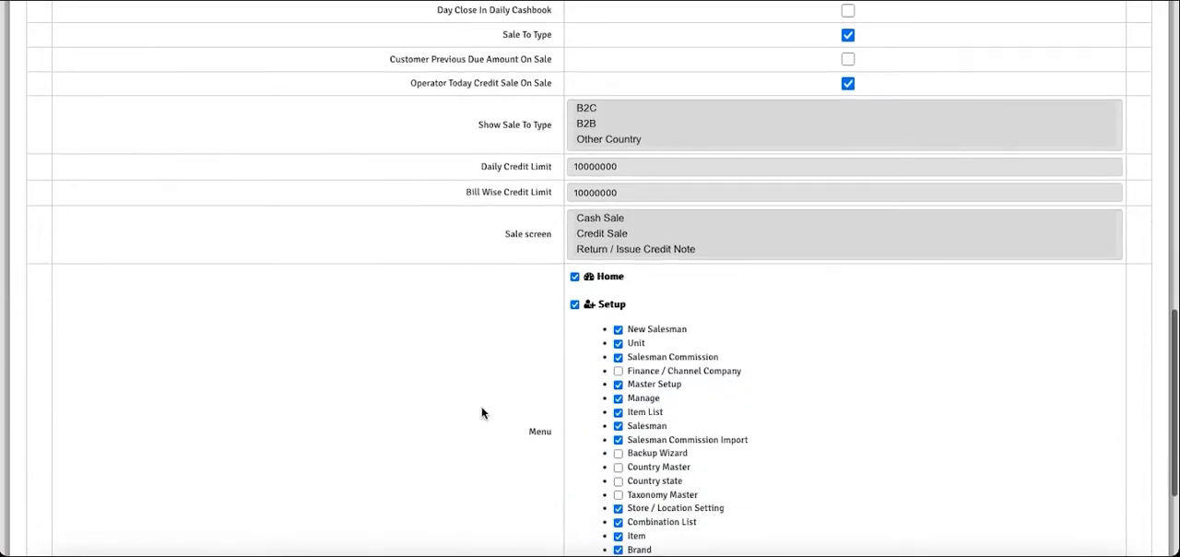
- Search the operator form for "daily" and grant the operator access to the Daily Cashbook menu entry
key(ctrl+f)
text(da)
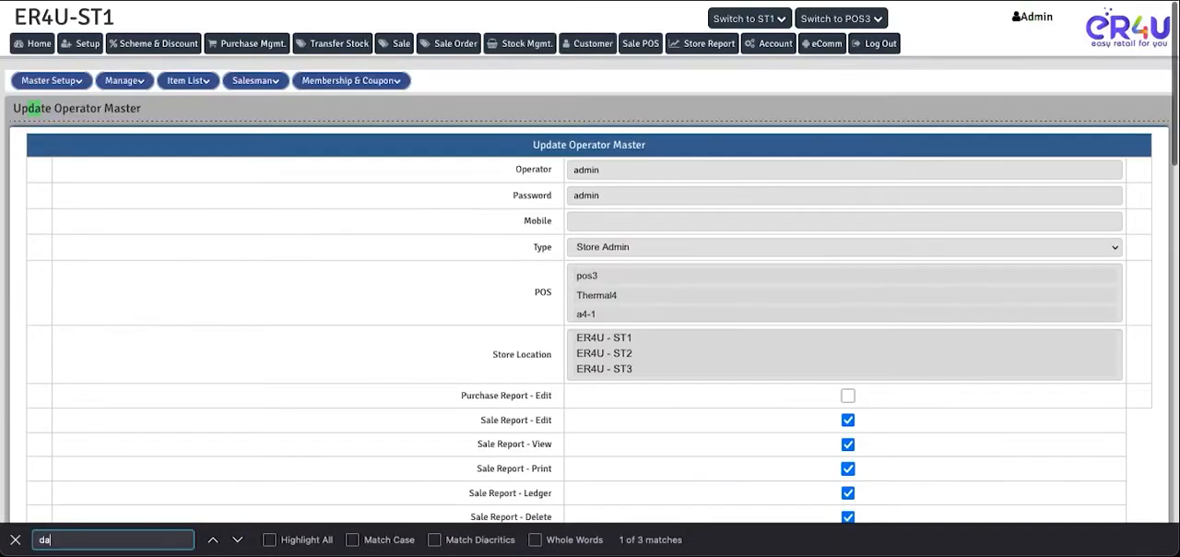
text(ily)
key(Return)
key(Return)
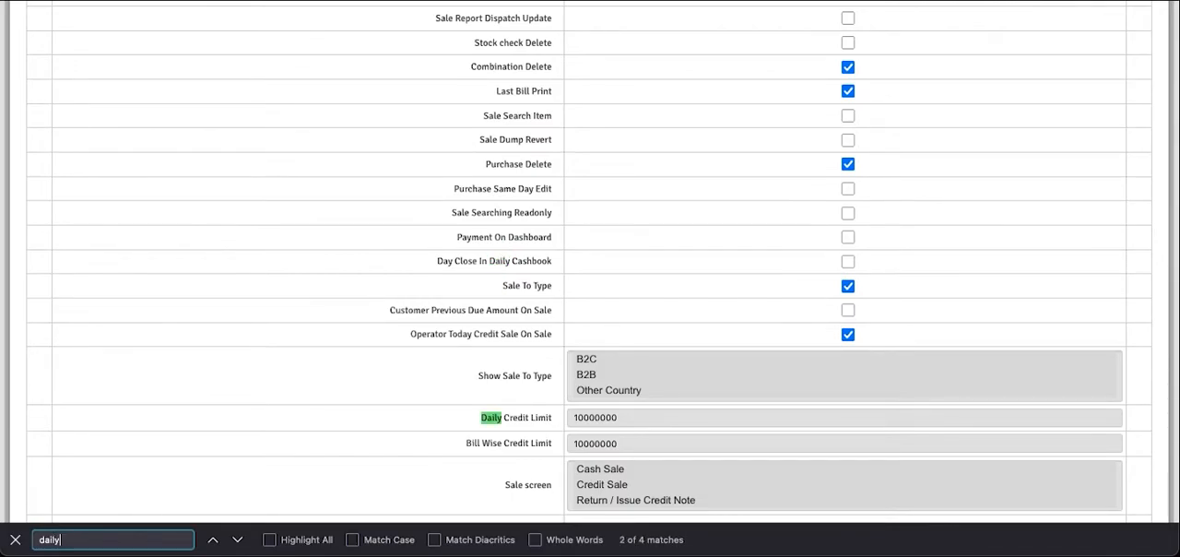
key(Return)
key(Return)
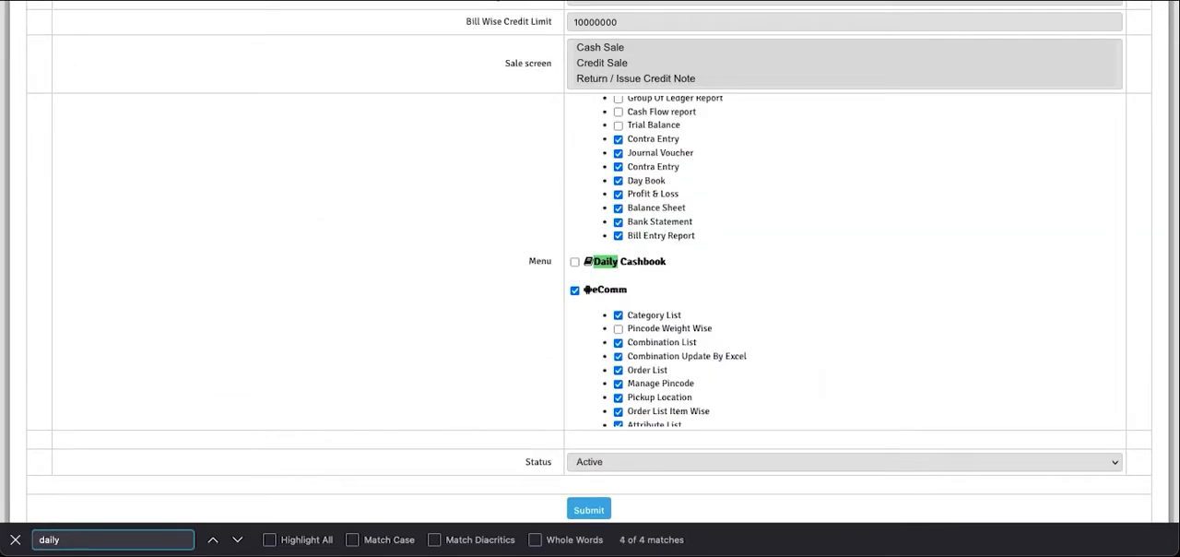
click(572, 263)
- Enable the Day Close In Daily Cashbook permission for the admin operator and close the page search
scroll(433, 281, up, 3)
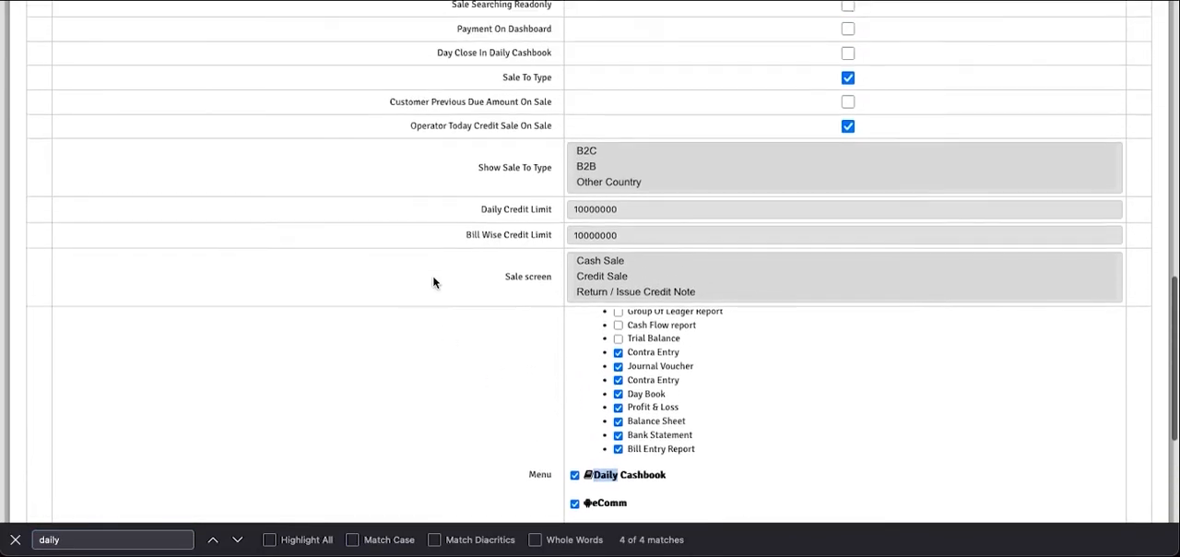
scroll(434, 281, up, 3)
scroll(421, 208, up, 1)
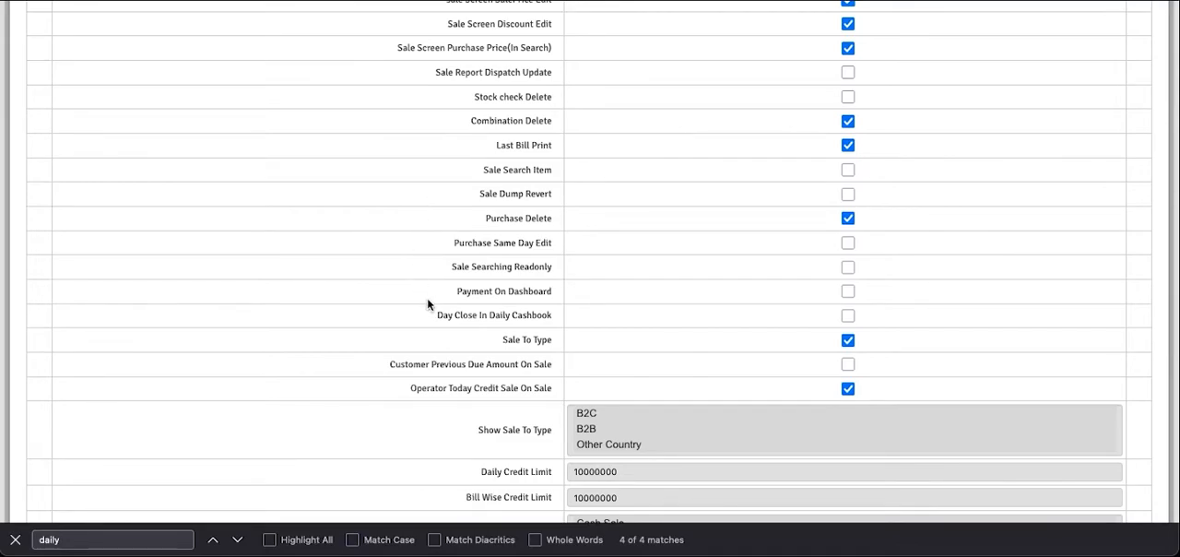
drag(435, 318, 548, 320)
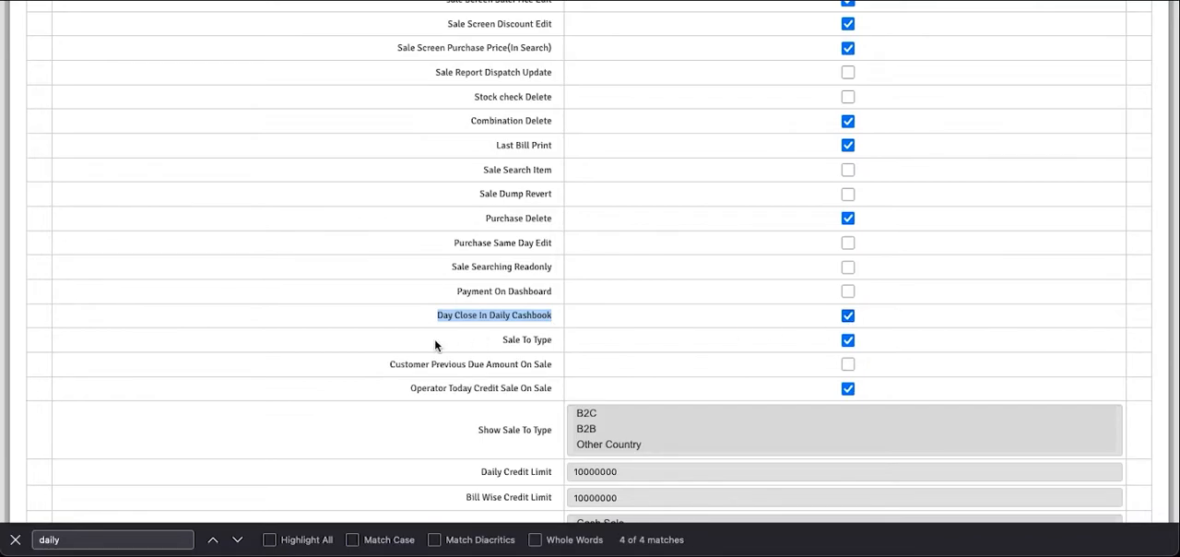
click(15, 539)
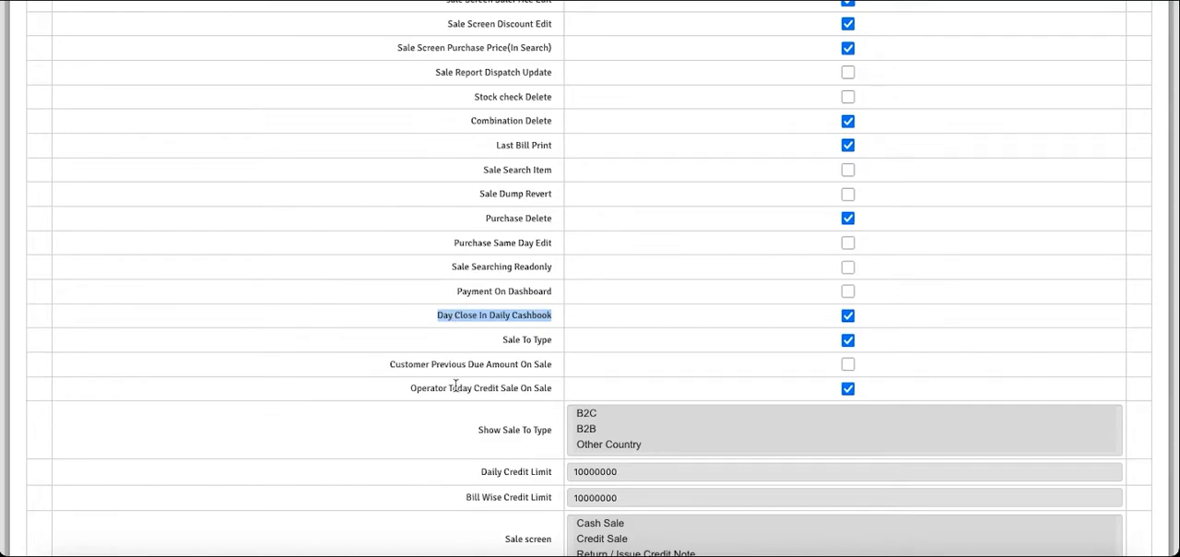
- Submit the admin operator's updated permissions and confirm the record update
scroll(454, 386, down, 5)
click(581, 512)
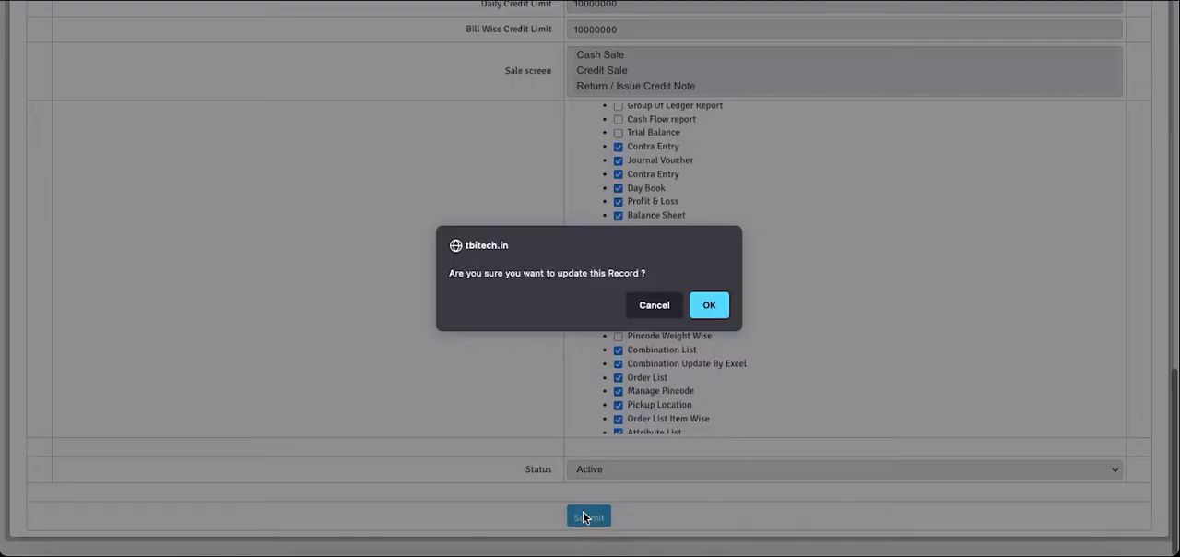
click(706, 318)
click(705, 315)
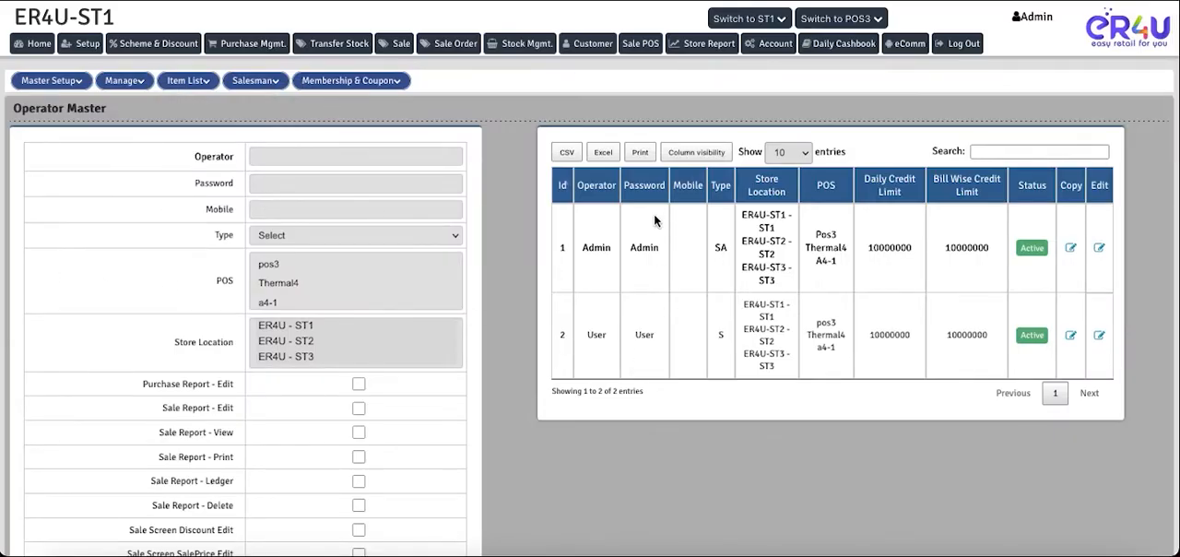
- Open the Daily Cashbook and examine the date, opening cash, operator payment, cash in hand and closing cash fields
click(826, 46)
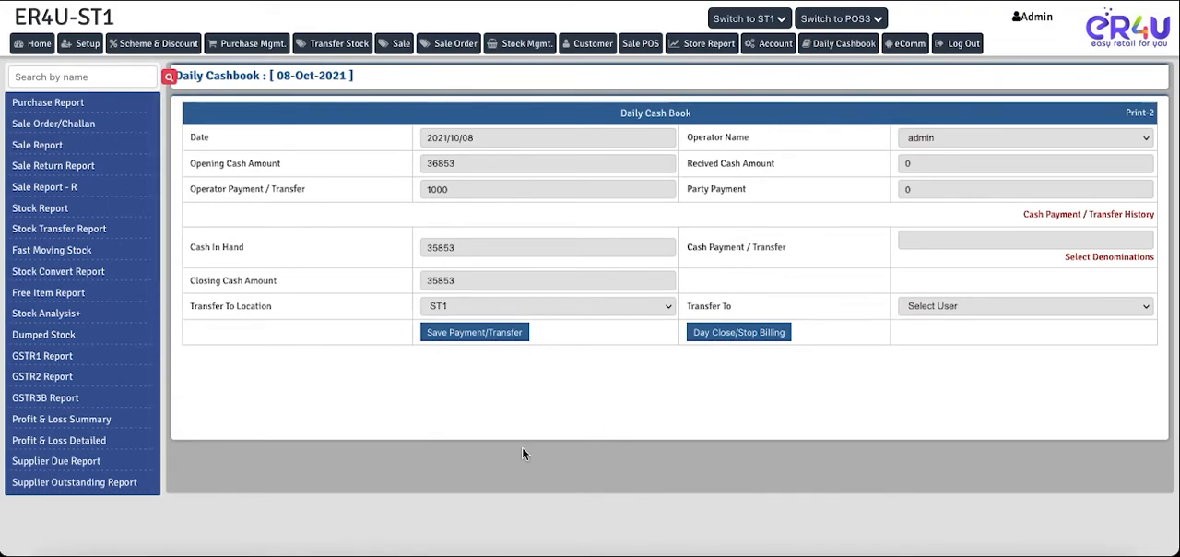
double_click(208, 137)
drag(461, 163, 424, 166)
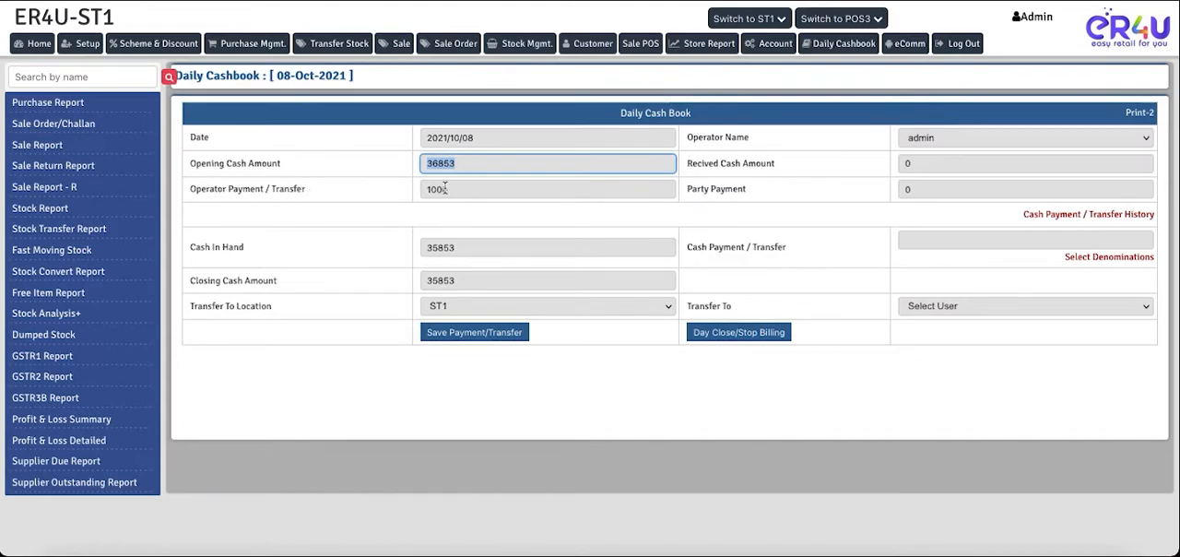
drag(448, 189, 424, 189)
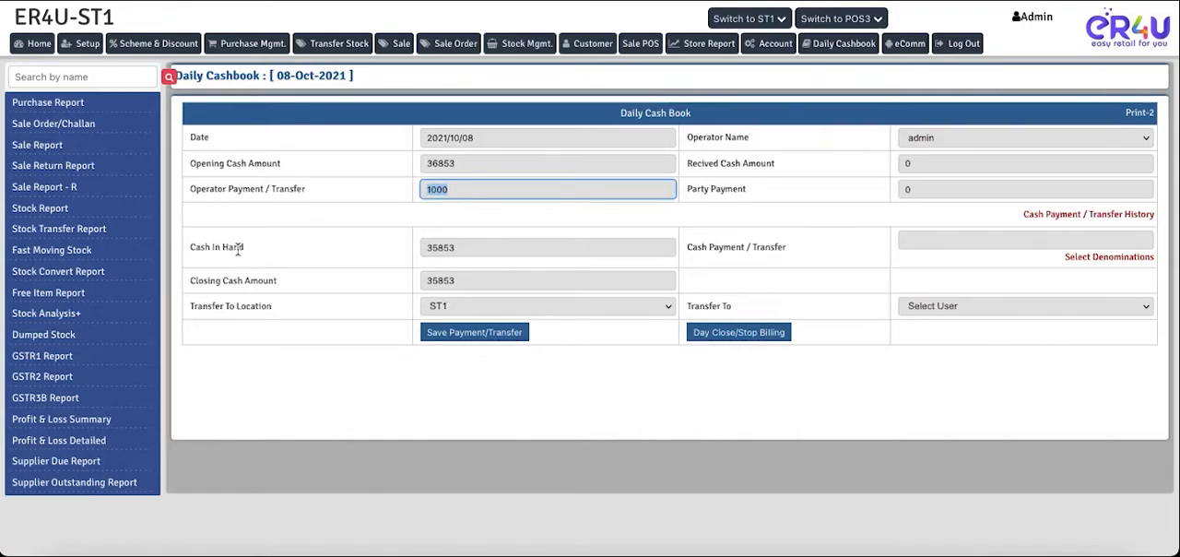
click(457, 248)
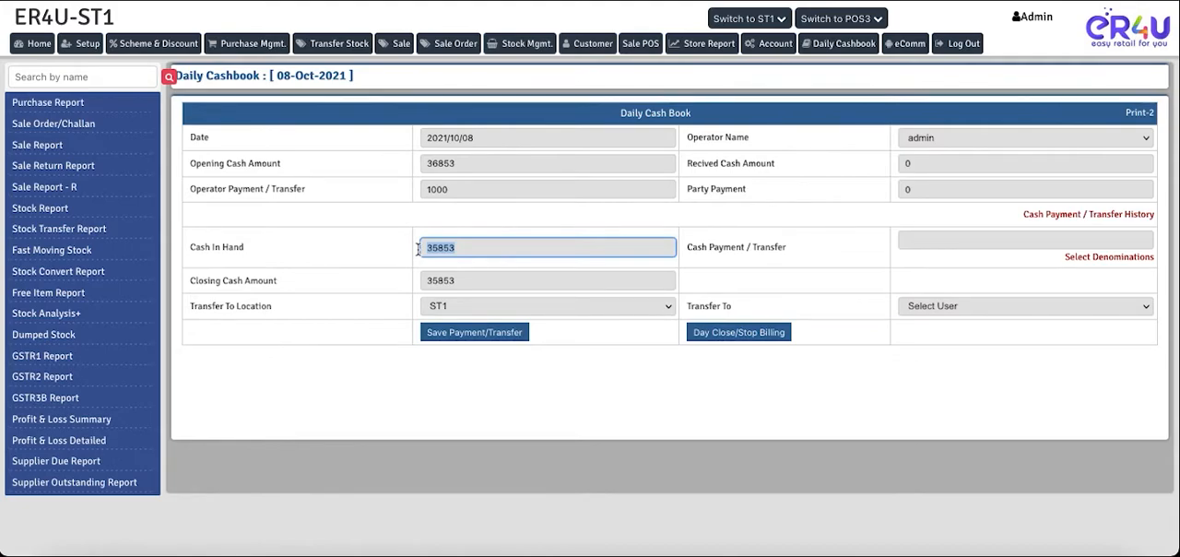
click(464, 284)
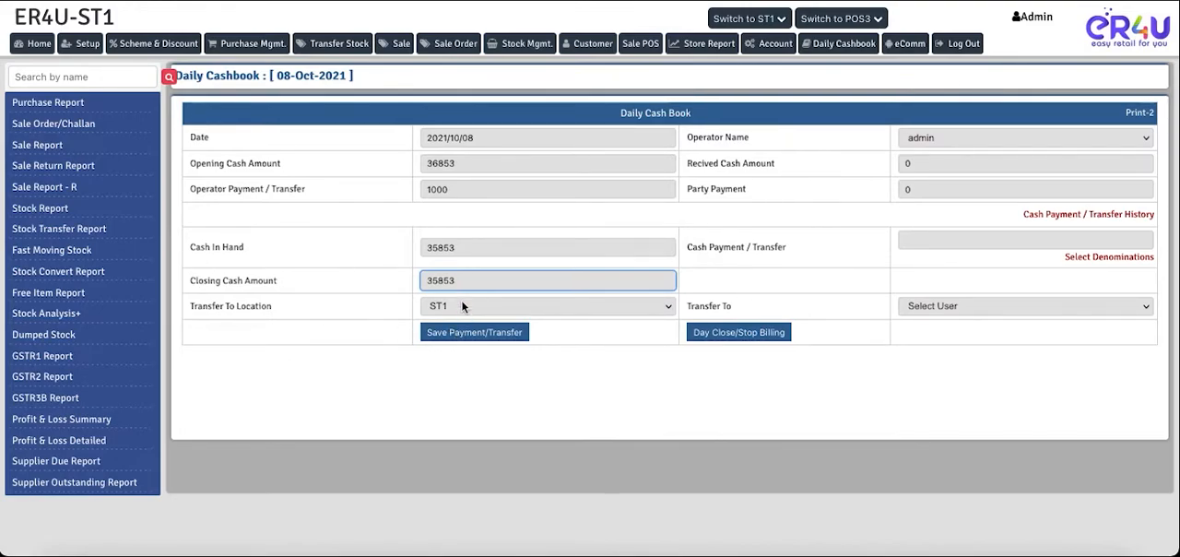
- Examine the available Transfer To Location options in the Daily Cashbook, keeping ST1 selected
click(461, 305)
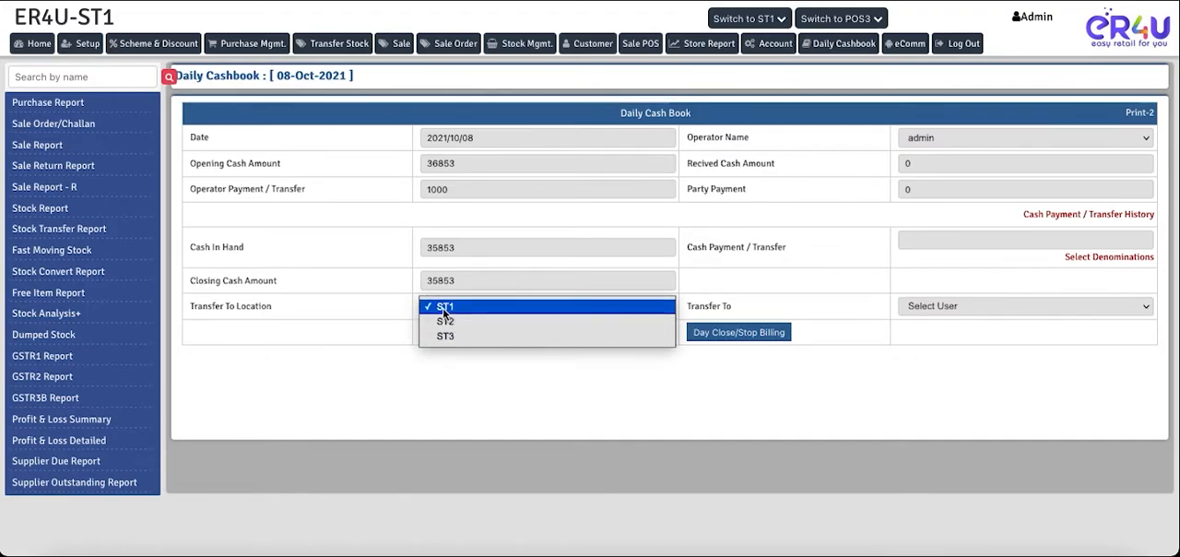
click(443, 307)
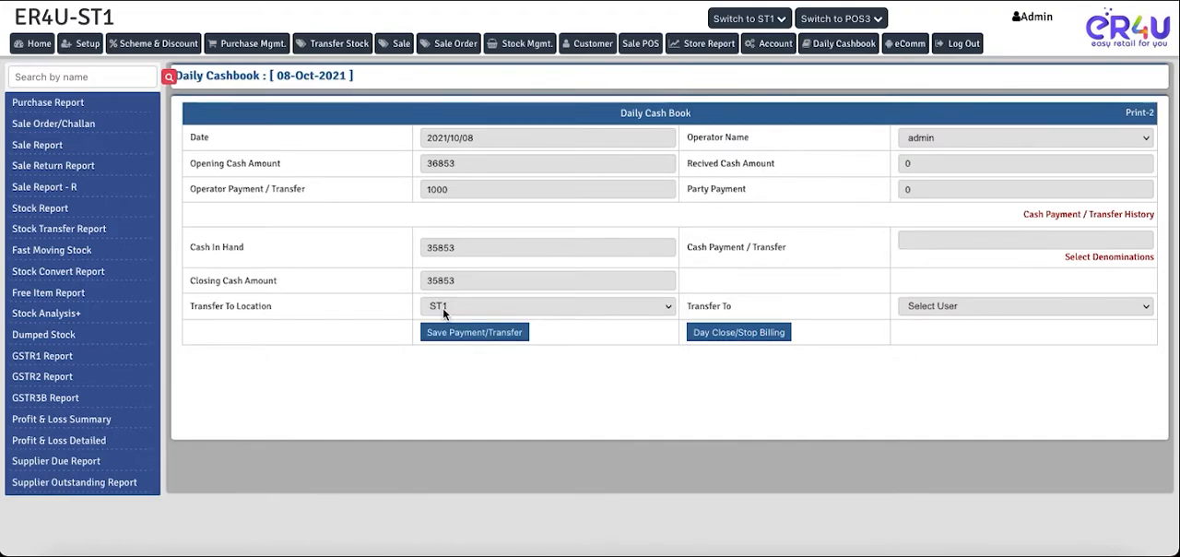
click(527, 308)
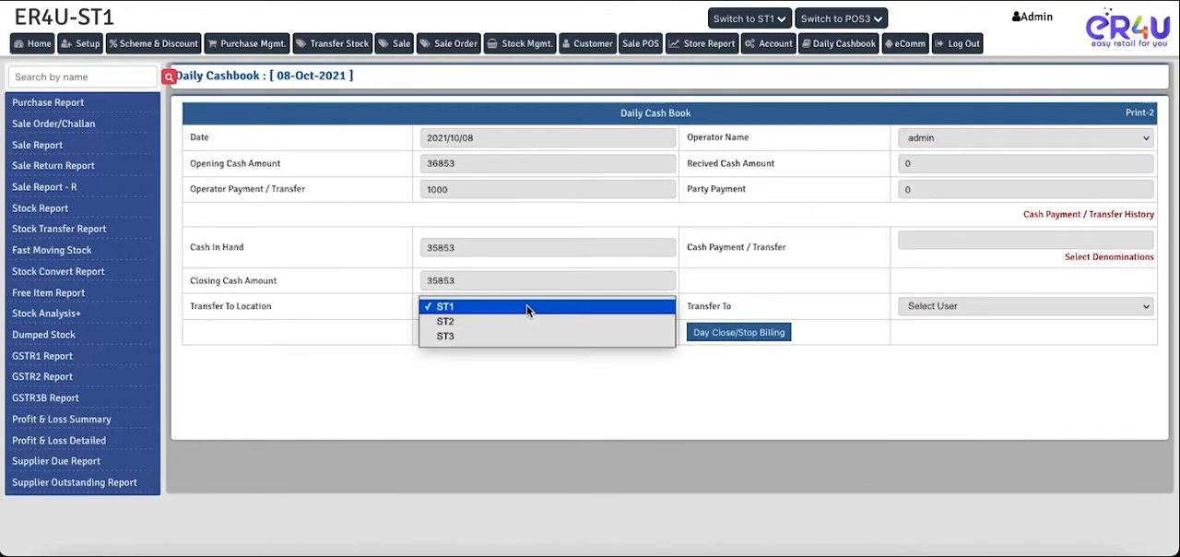
click(486, 308)
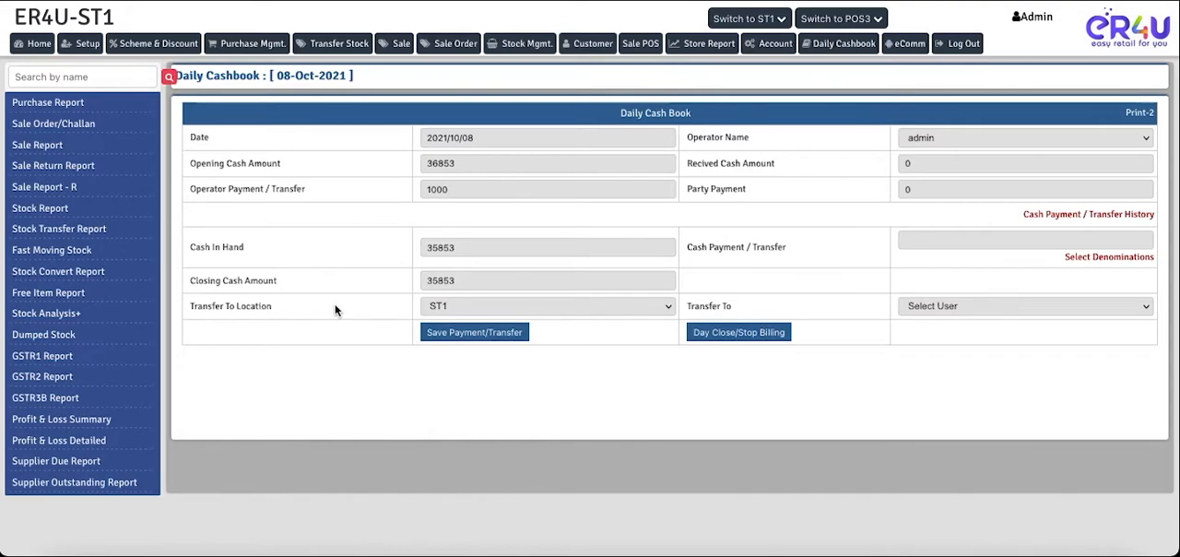
click(441, 309)
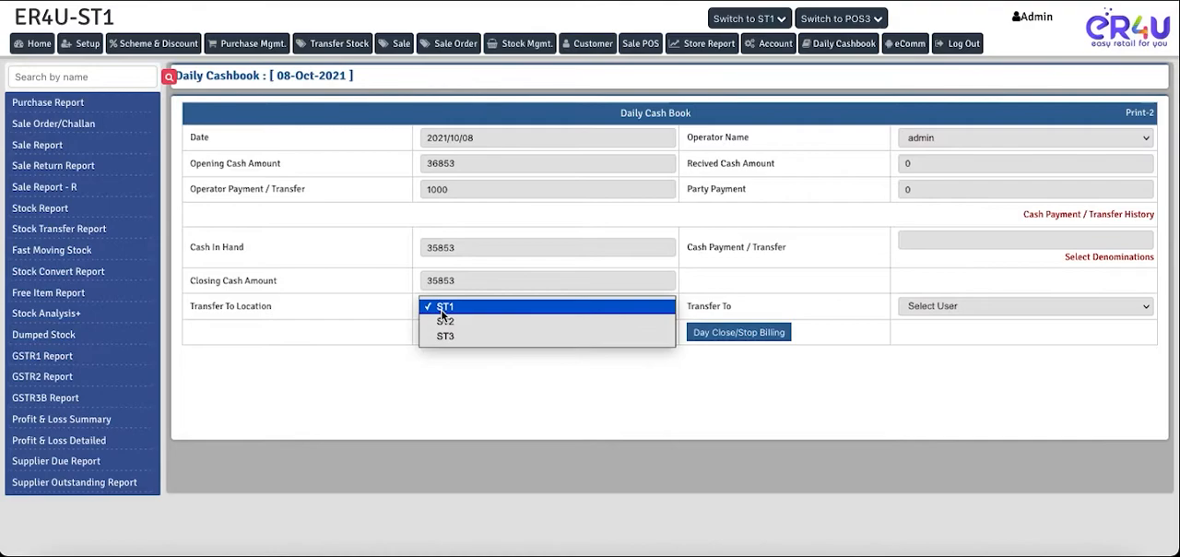
click(441, 309)
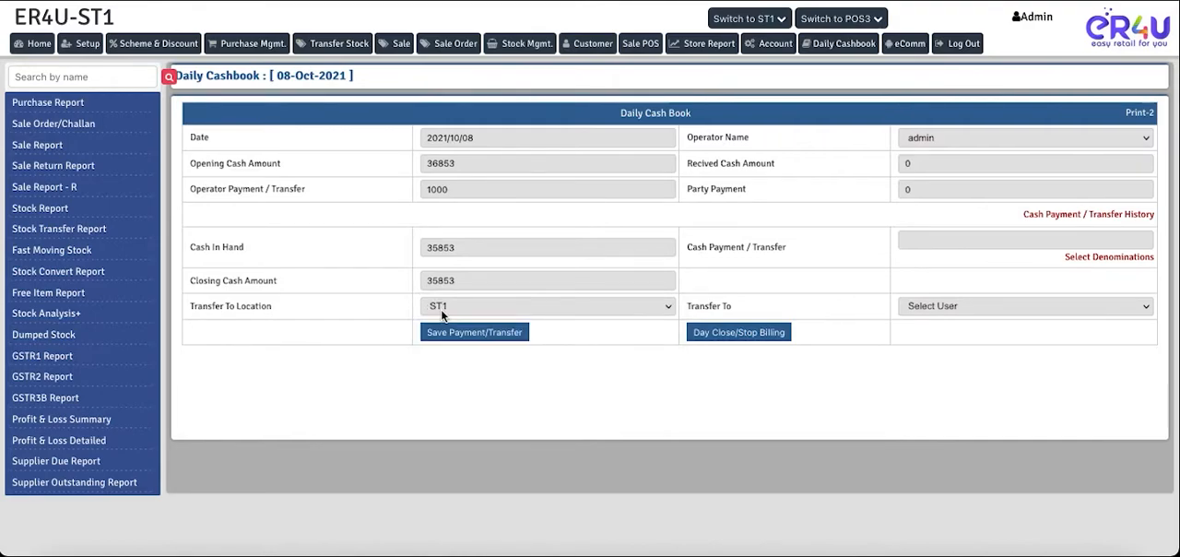
click(441, 309)
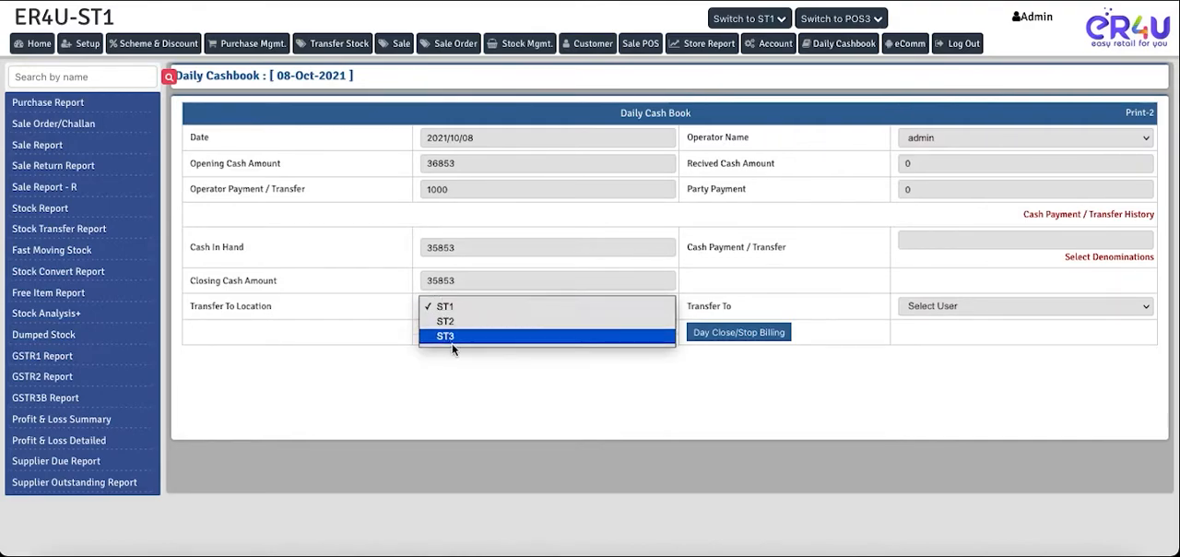
click(393, 319)
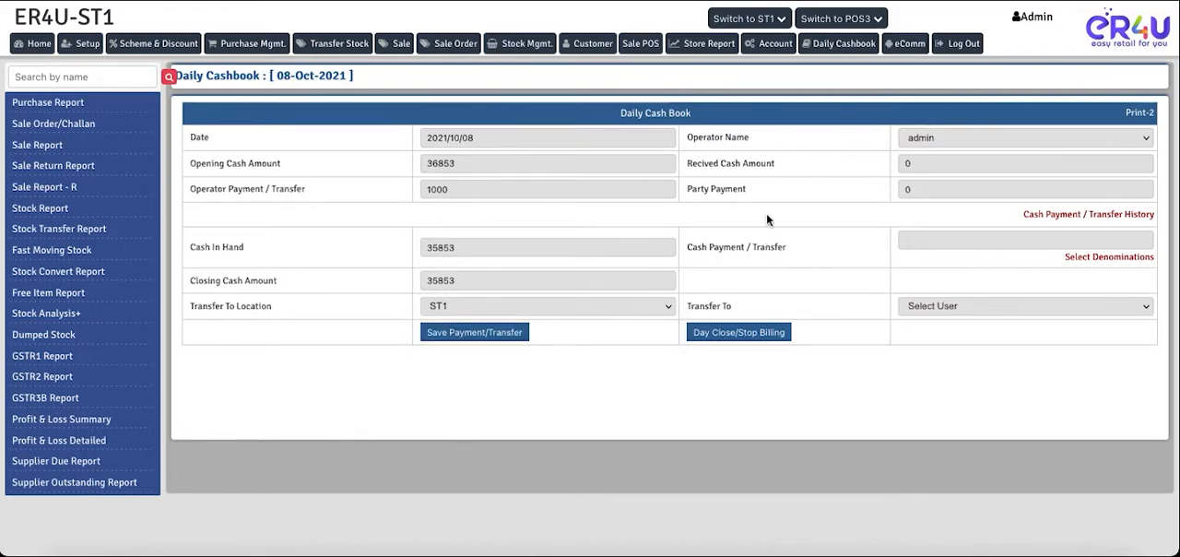
- Review the Operator Name choices, keeping admin selected, and examine the received cash and Cash Payment / Transfer fields
drag(750, 137, 711, 136)
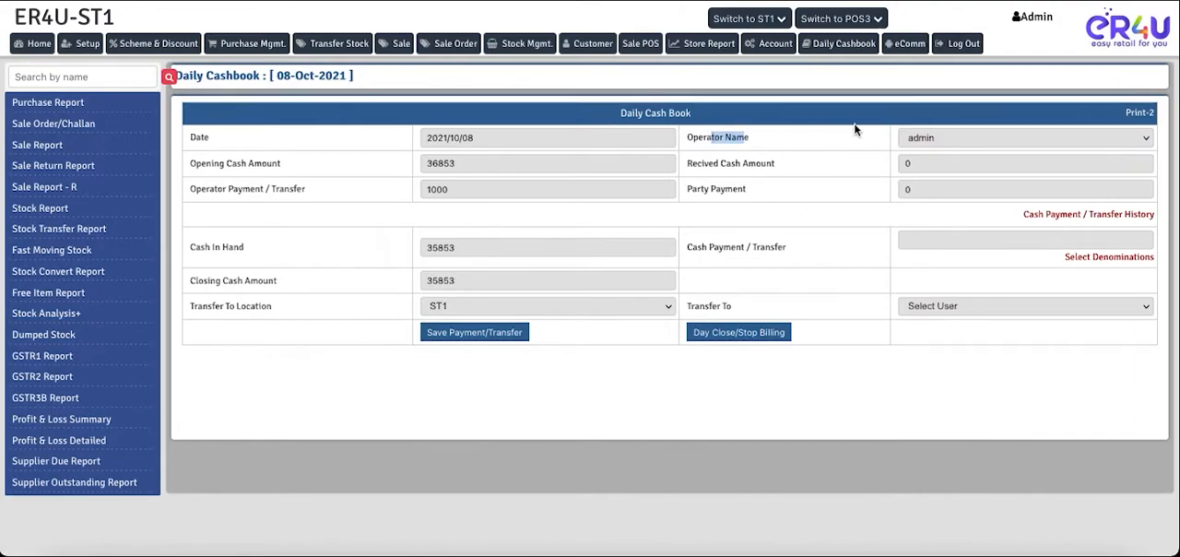
click(920, 137)
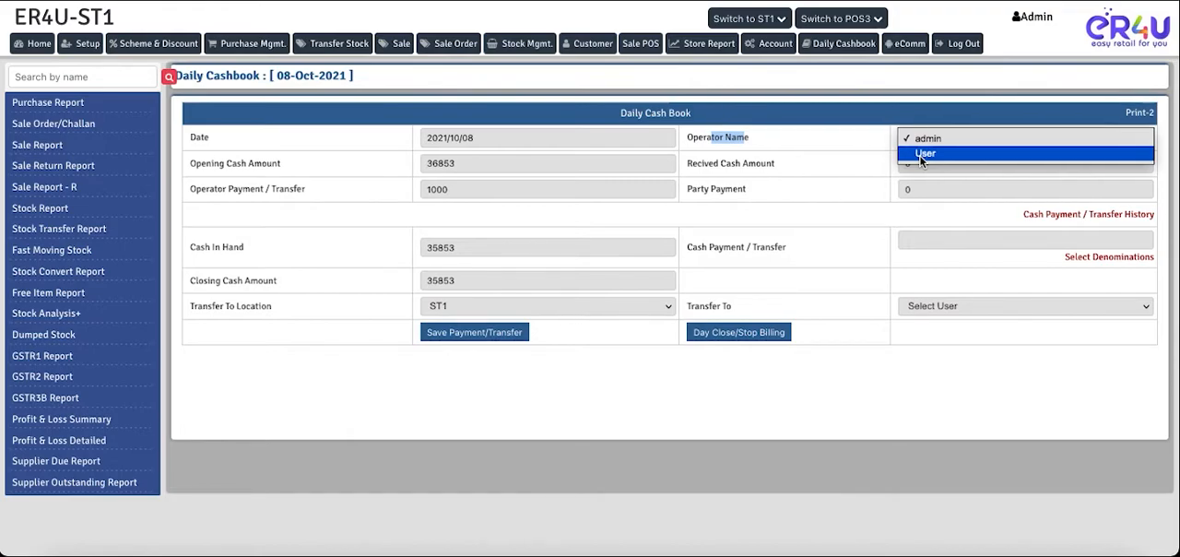
click(928, 139)
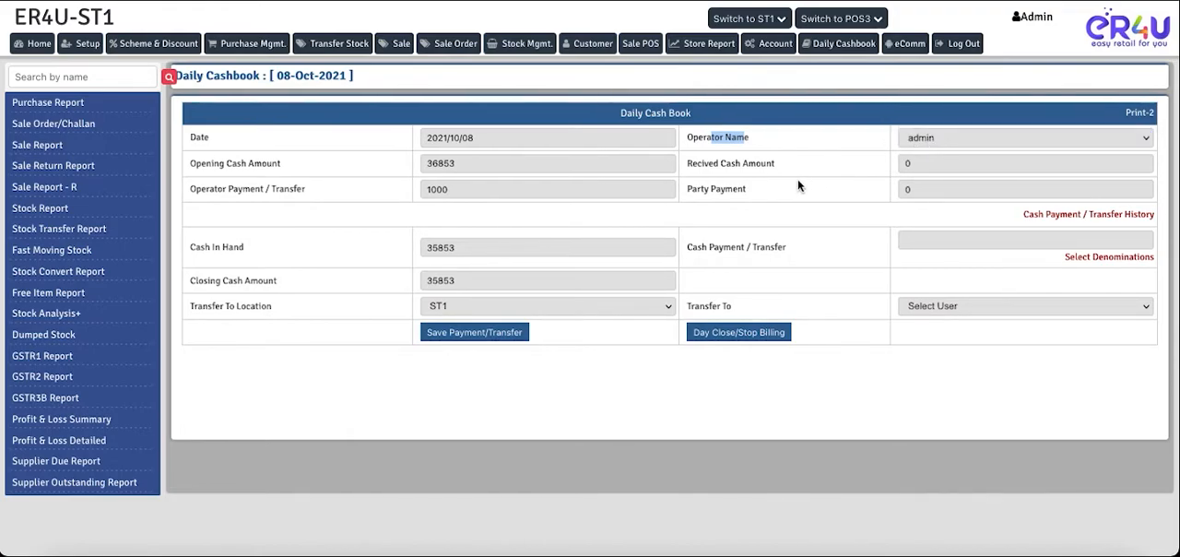
drag(687, 164, 782, 174)
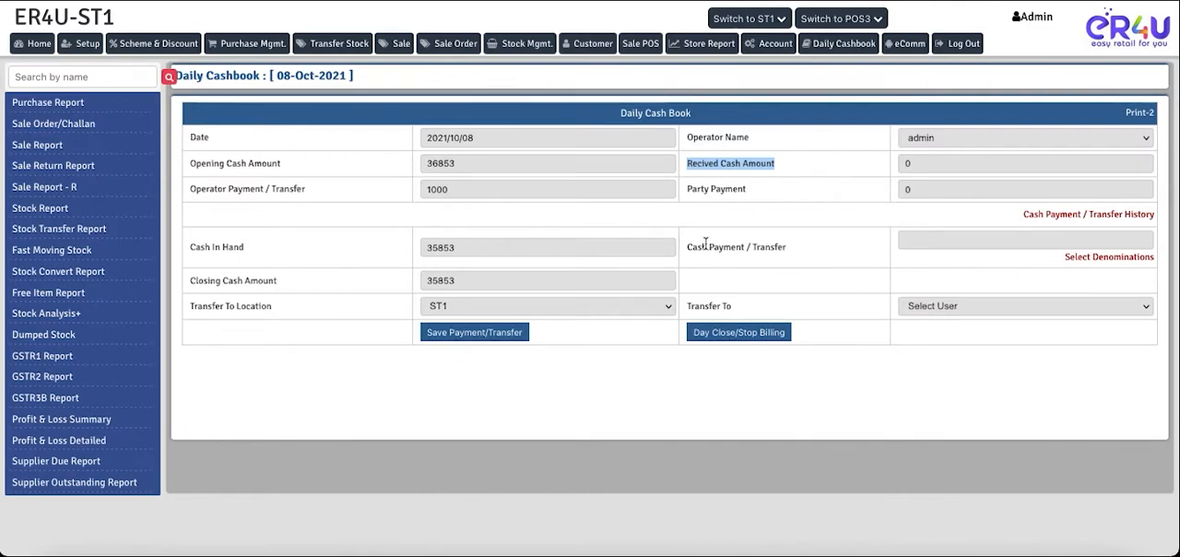
drag(684, 245, 787, 256)
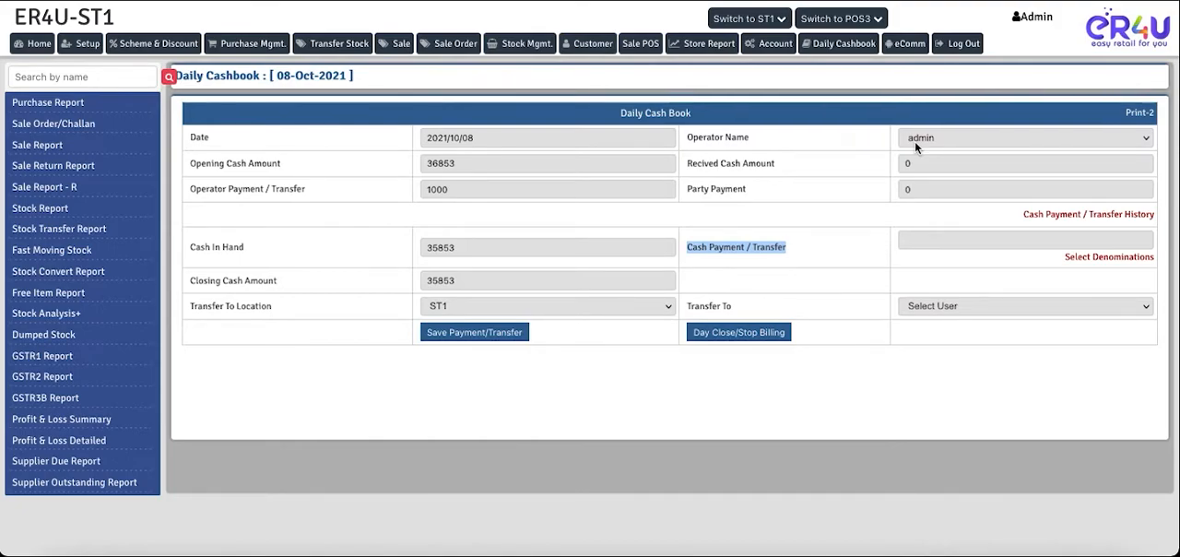
click(935, 241)
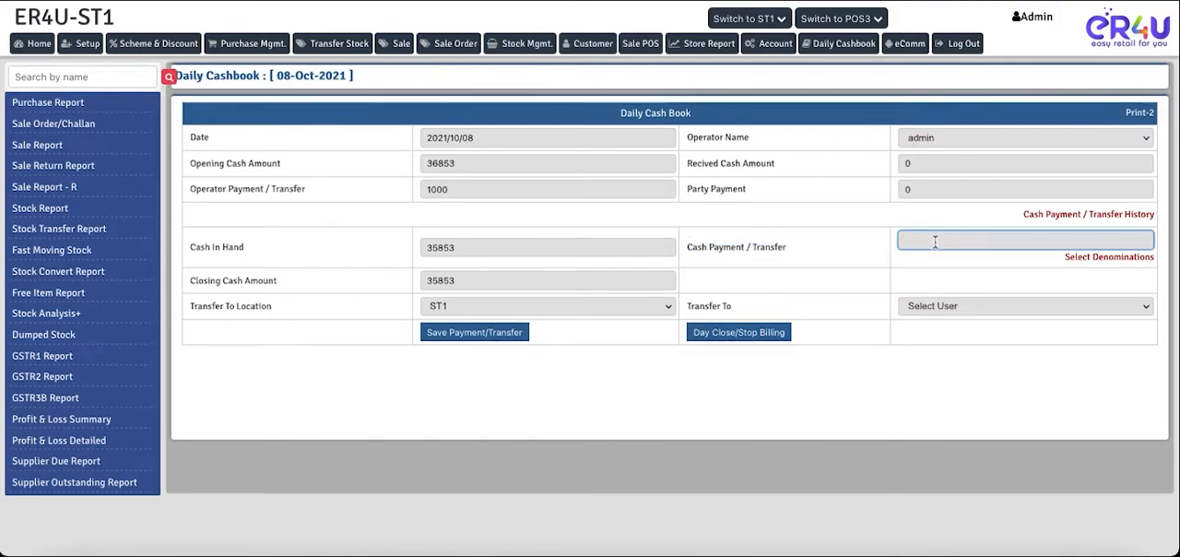
text(1000)
key(BackSpace)
key(BackSpace)
key(BackSpace)
key(BackSpace)
- Open the currency denominations for the cash payment, try a count of 5 for the 200 notes, and clear that count
click(1118, 258)
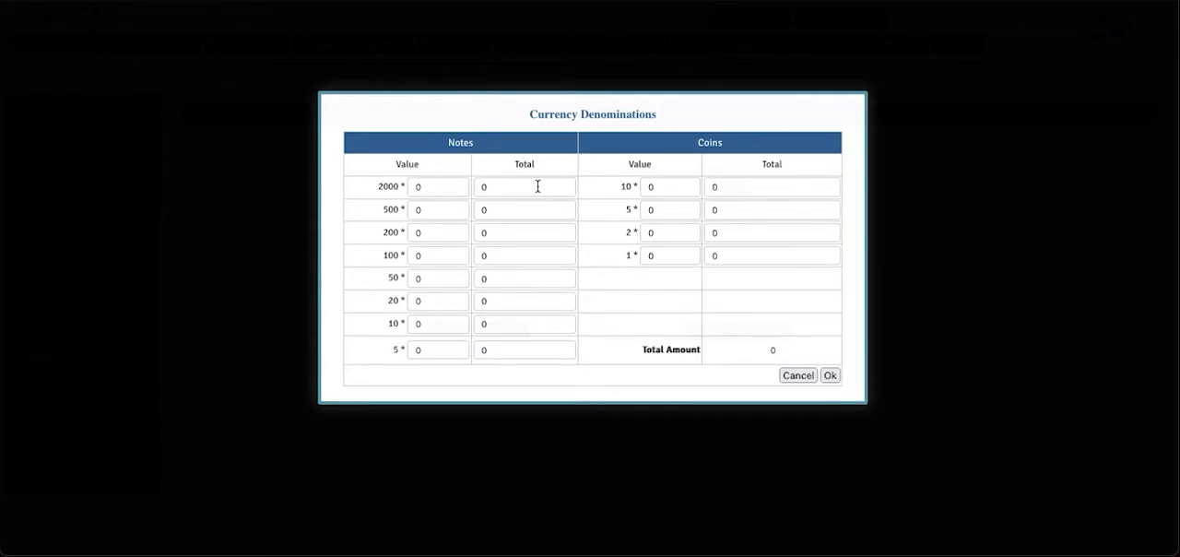
drag(529, 115, 637, 114)
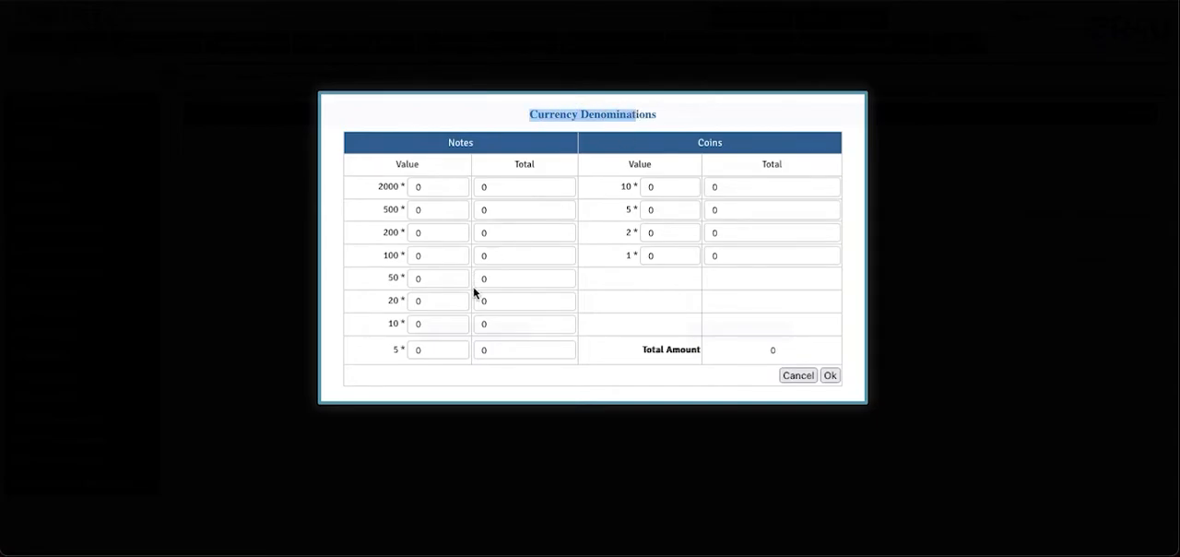
click(423, 233)
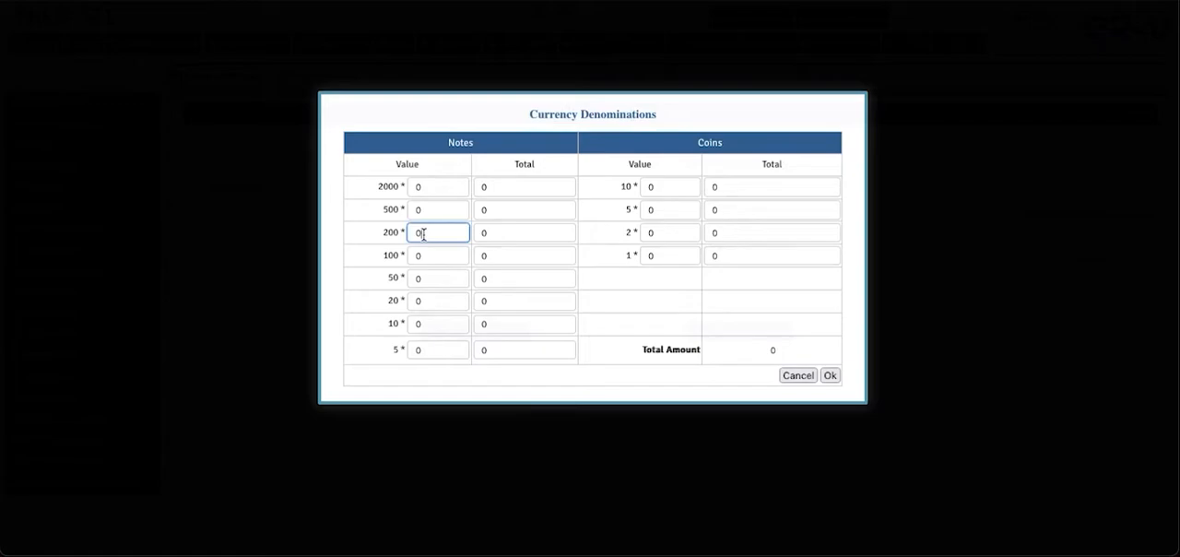
key(BackSpace)
click(503, 240)
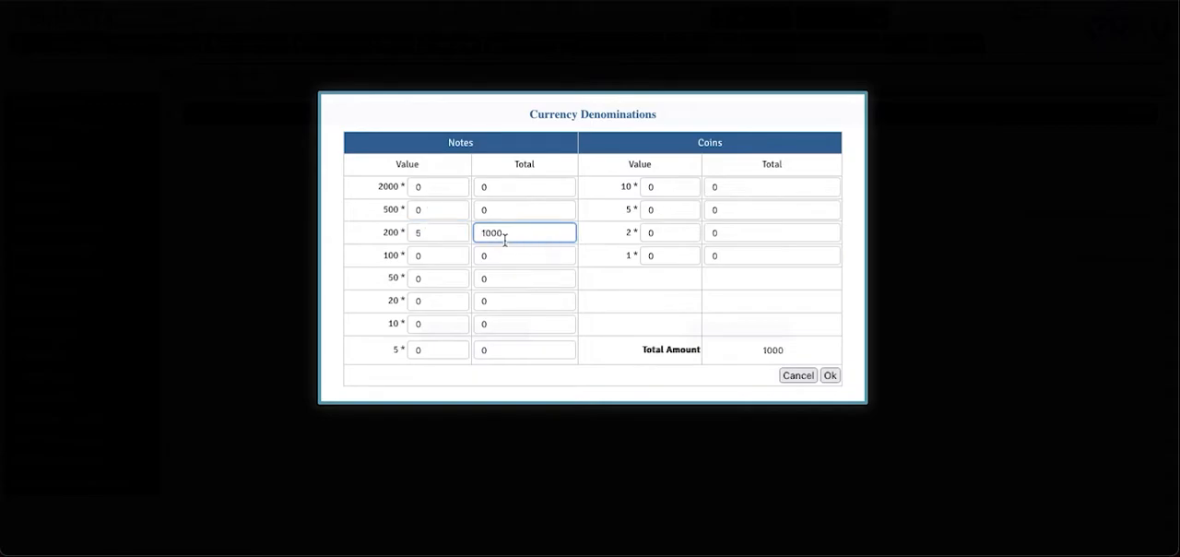
drag(507, 233, 478, 234)
double_click(432, 235)
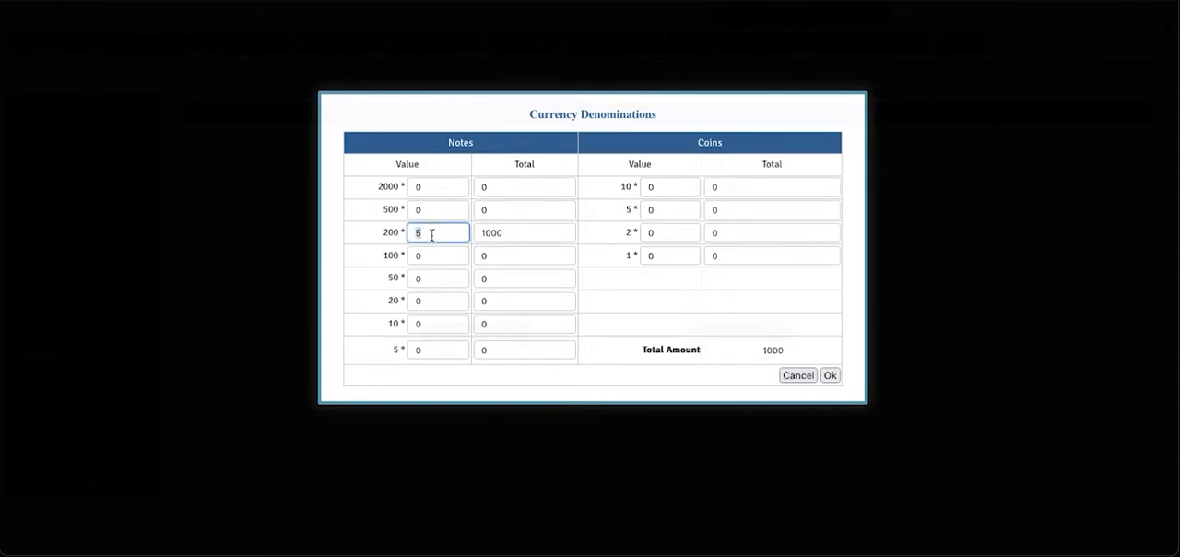
key(BackSpace)
- Set the denomination counts to 5 for the 100 notes and 2 for the 50 notes
click(435, 257)
key(BackSpace)
text(5)
click(489, 255)
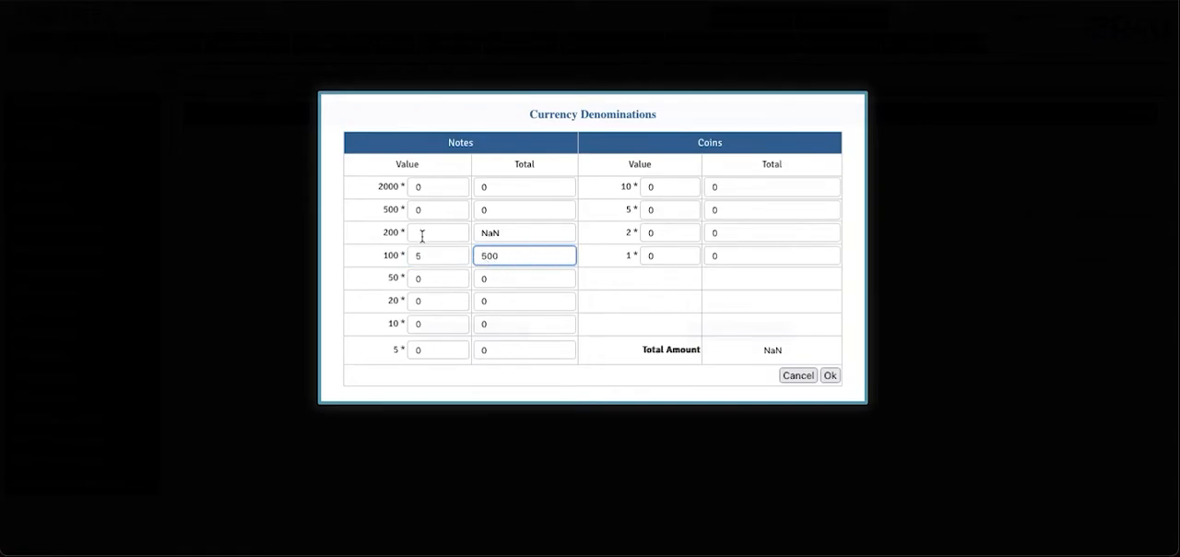
click(423, 278)
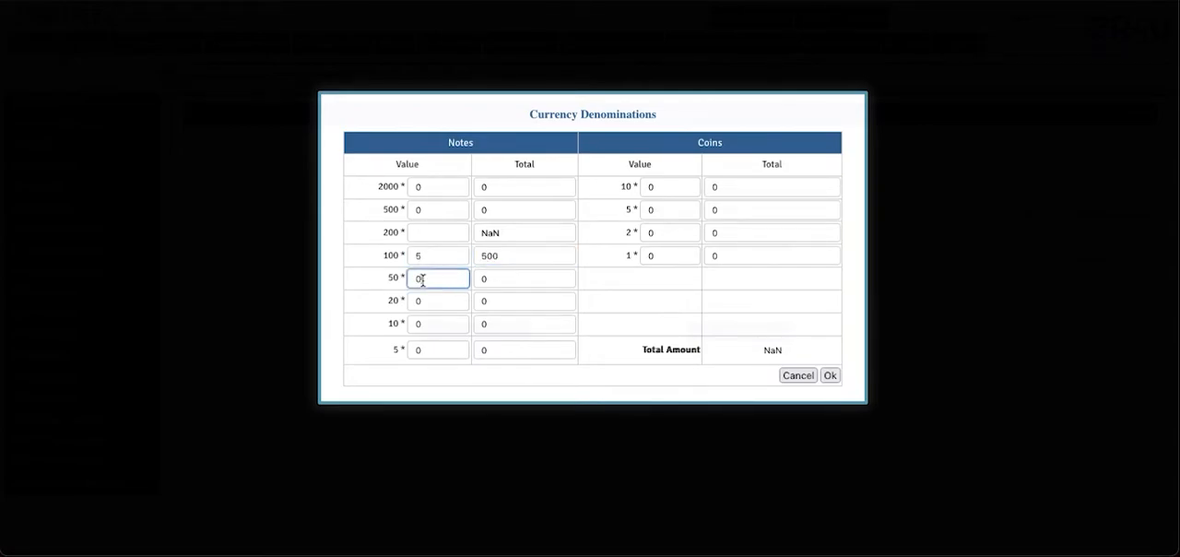
key(BackSpace)
click(491, 277)
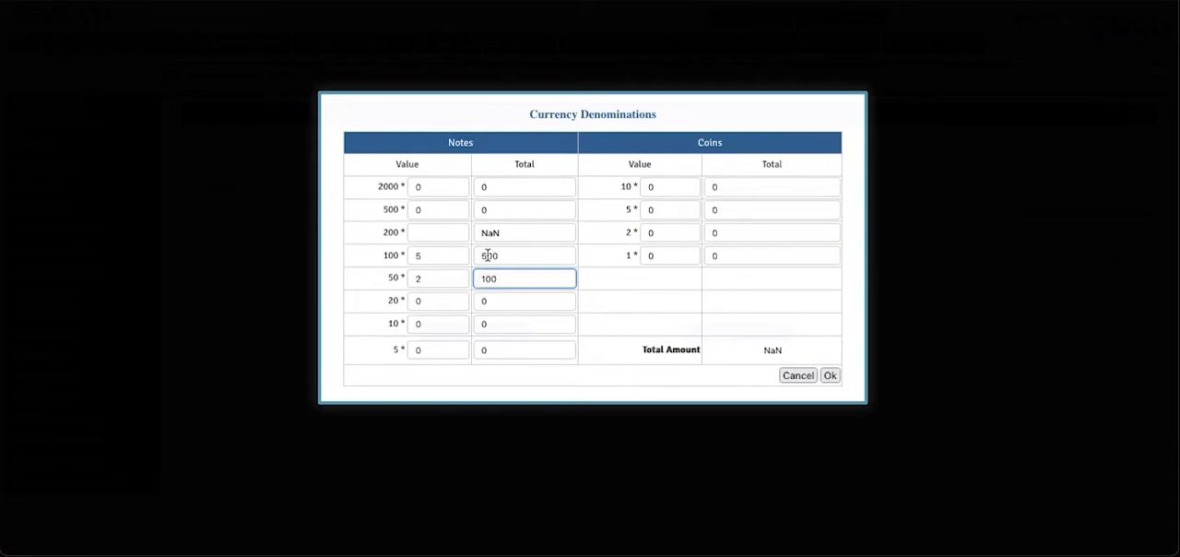
- Set the 200 notes count to 2, check the total amount, and accept the denominations
click(424, 232)
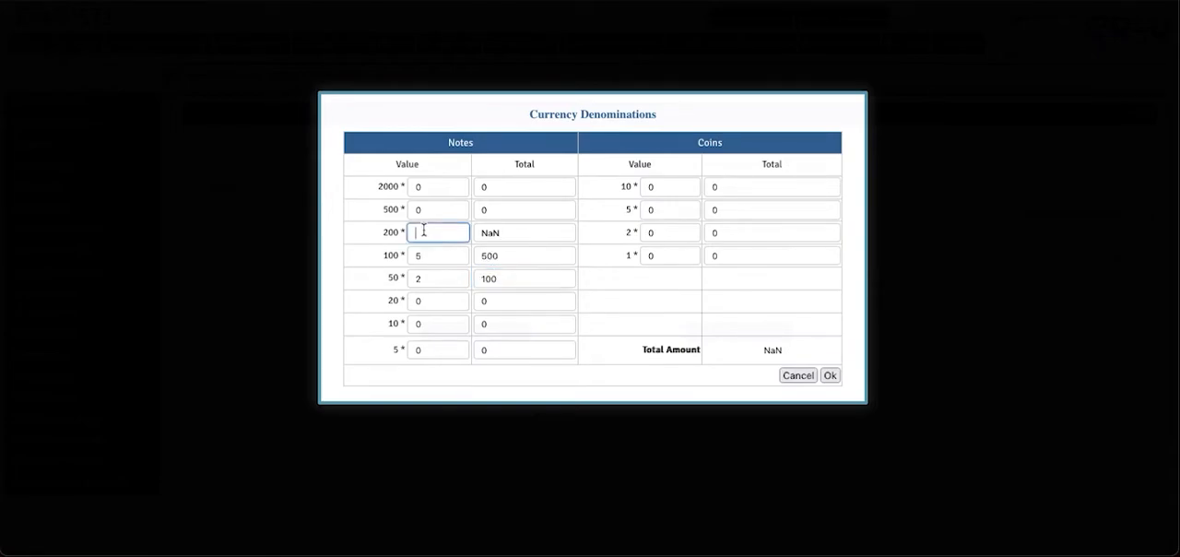
text(2)
click(519, 240)
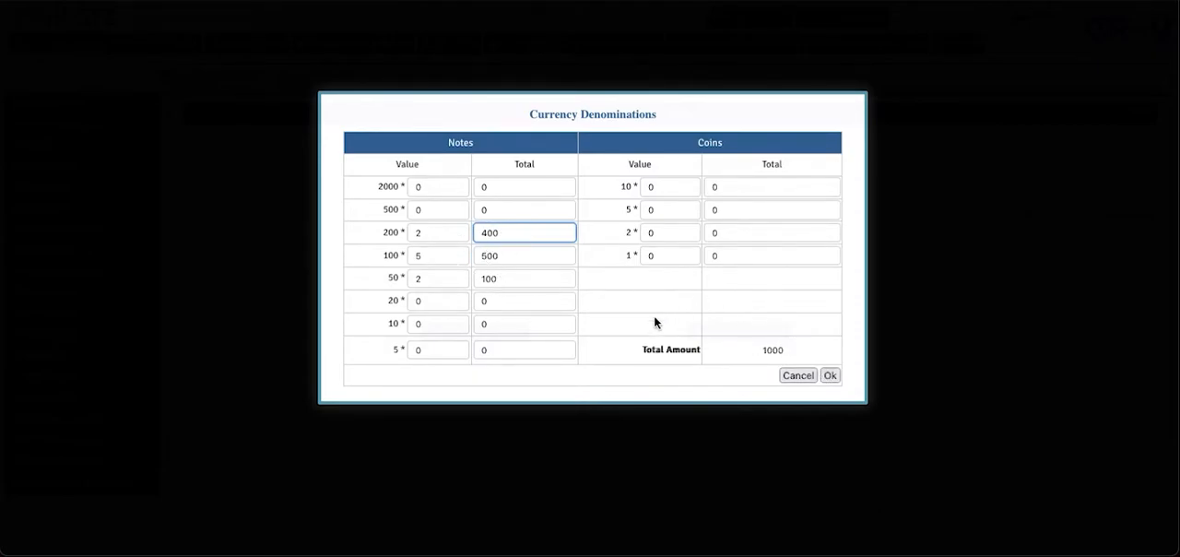
drag(642, 349, 784, 351)
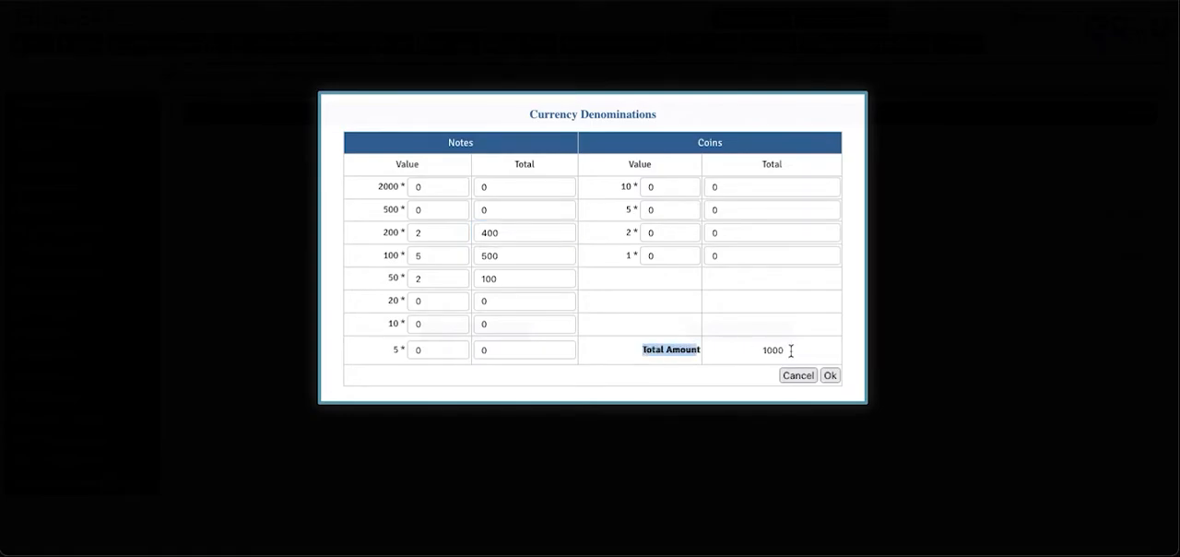
click(829, 372)
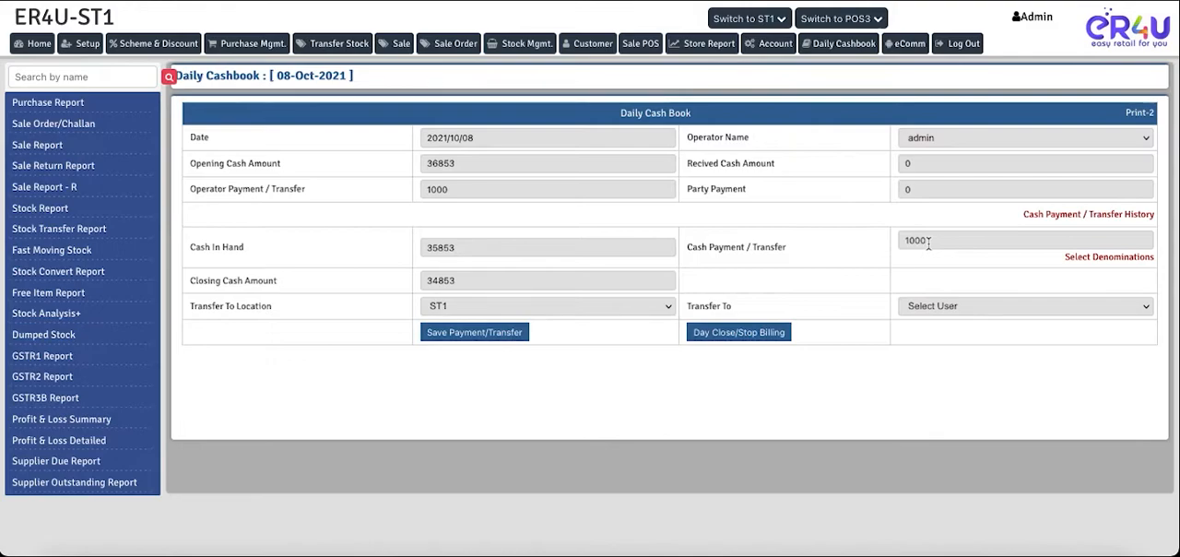
- Reopen the currency denominations to review the note breakdown and cancel out of it
click(1086, 260)
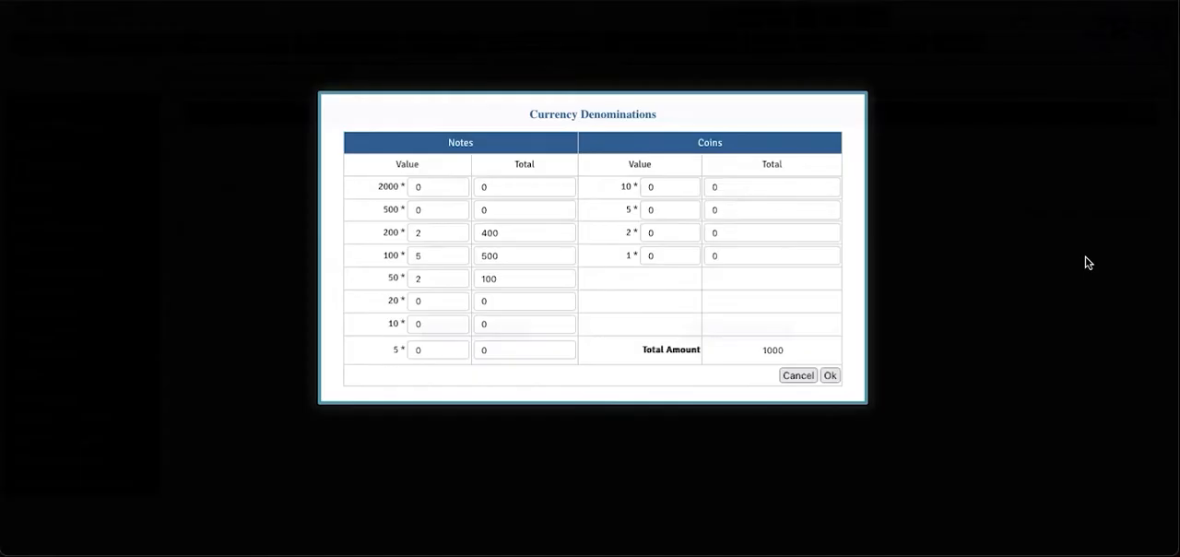
click(797, 375)
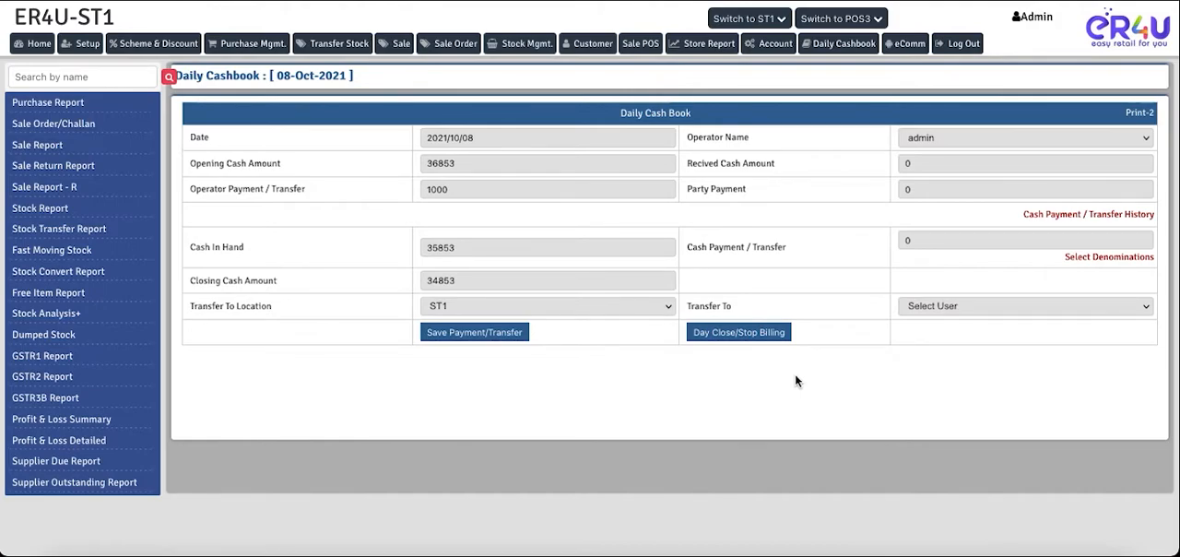
- Open the Cash Payment / Transfer History, examine its transfer by, transfer to and location columns, and close it
click(1075, 222)
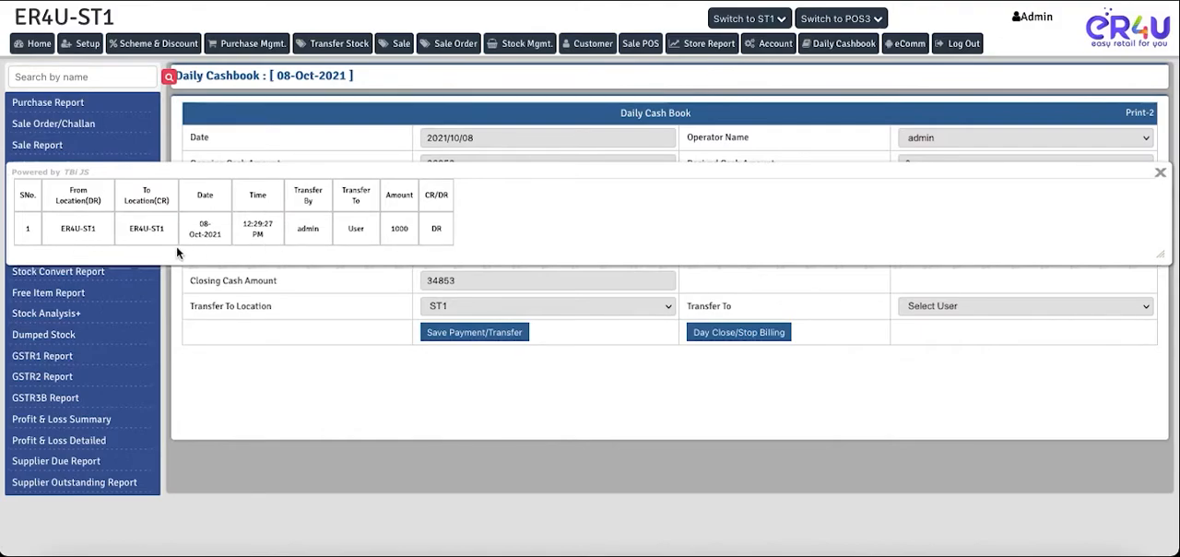
double_click(297, 228)
drag(342, 189, 394, 231)
double_click(359, 229)
drag(106, 200, 70, 203)
drag(170, 201, 153, 202)
click(1160, 175)
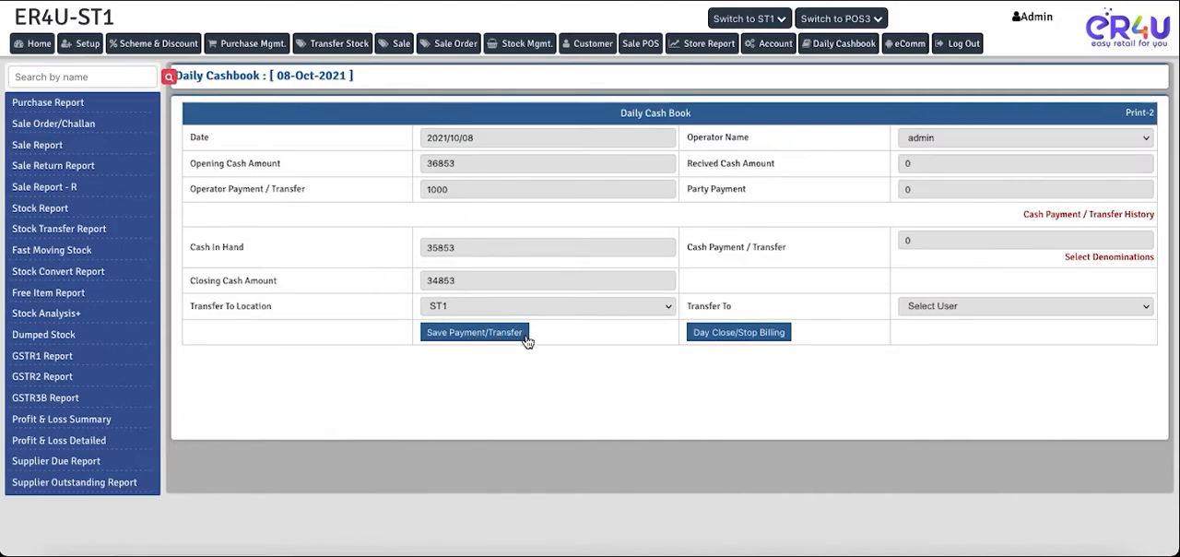
- Set the Cash Payment / Transfer amount to 1000 and choose User as the Transfer To recipient
click(959, 241)
key(BackSpace)
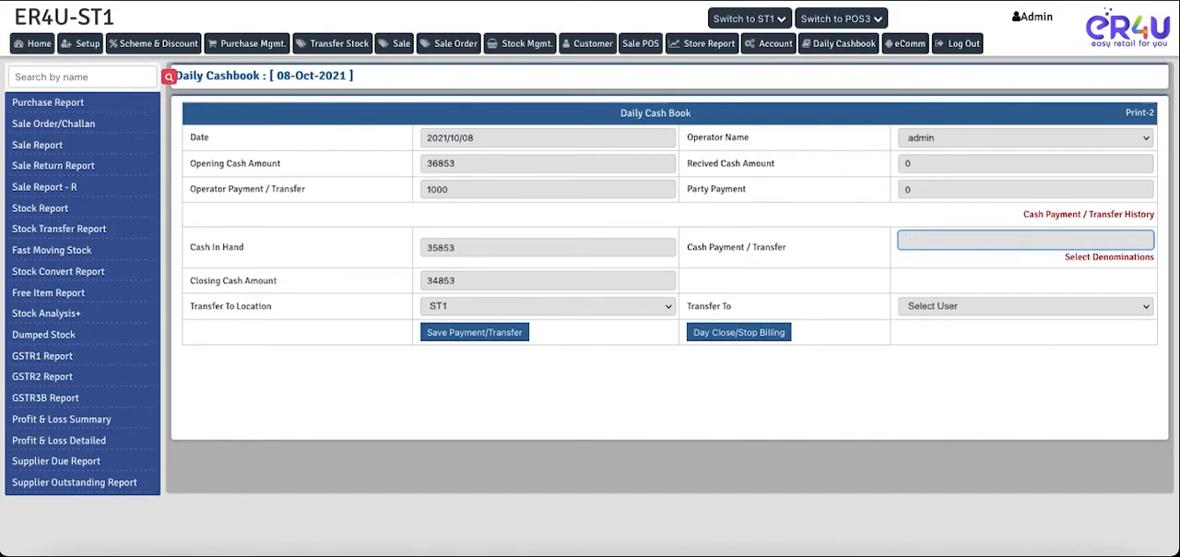
text(1000)
click(951, 307)
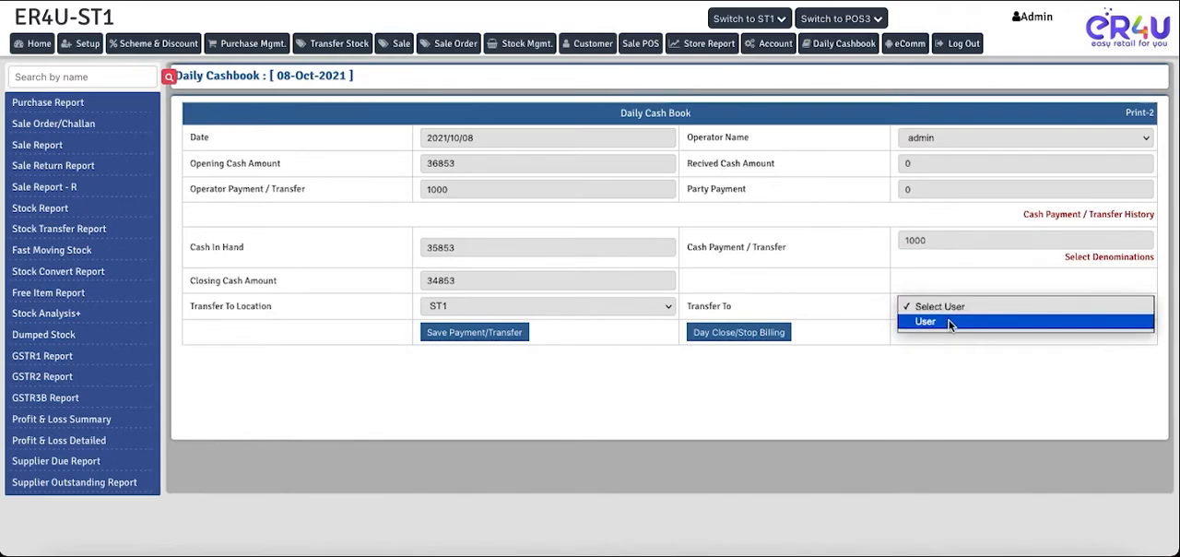
click(950, 322)
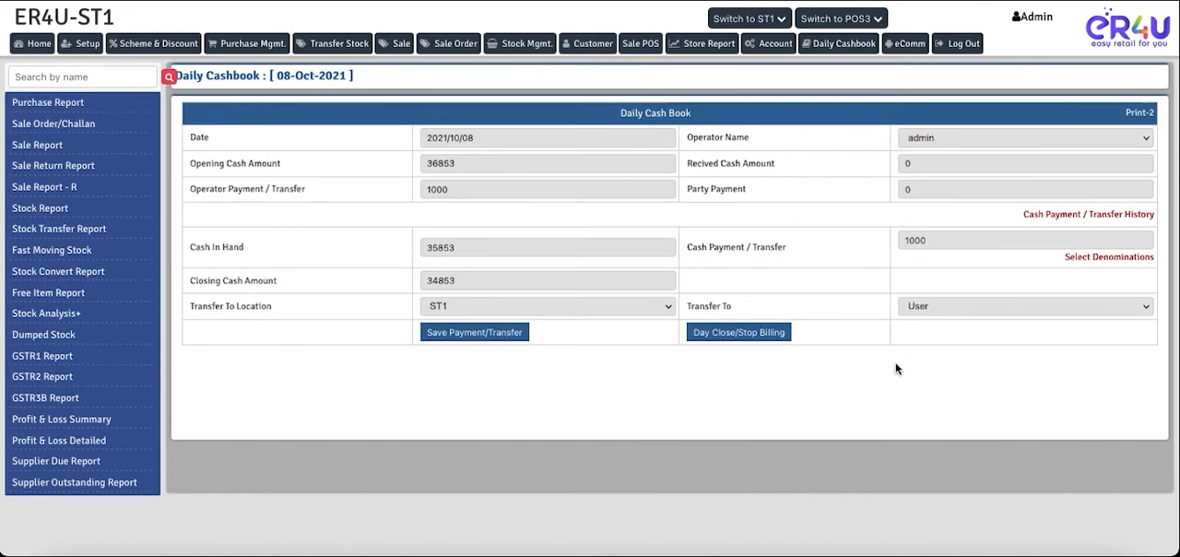
click(936, 313)
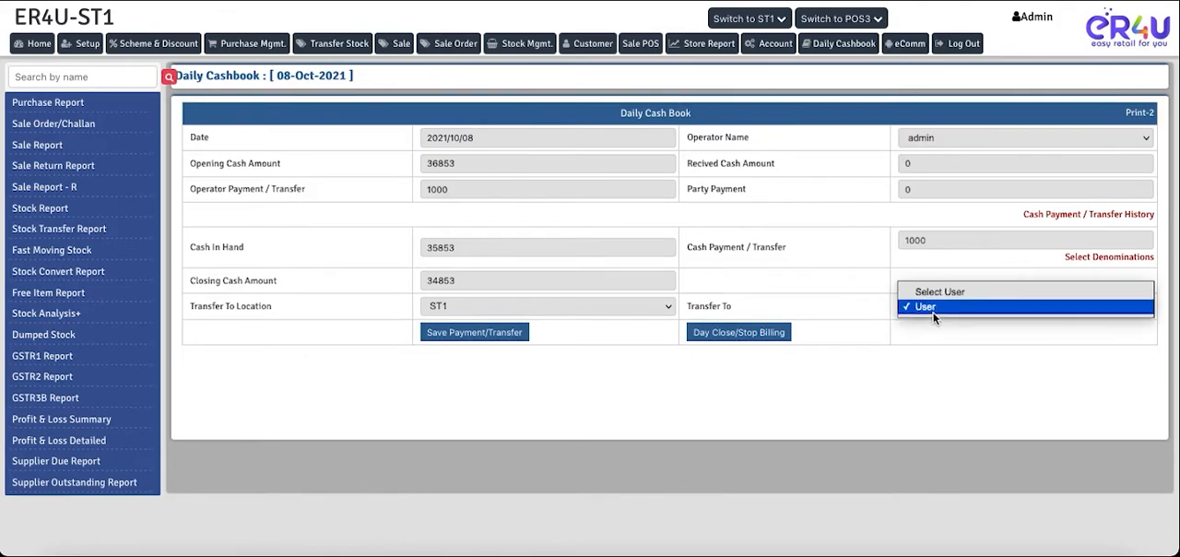
click(831, 372)
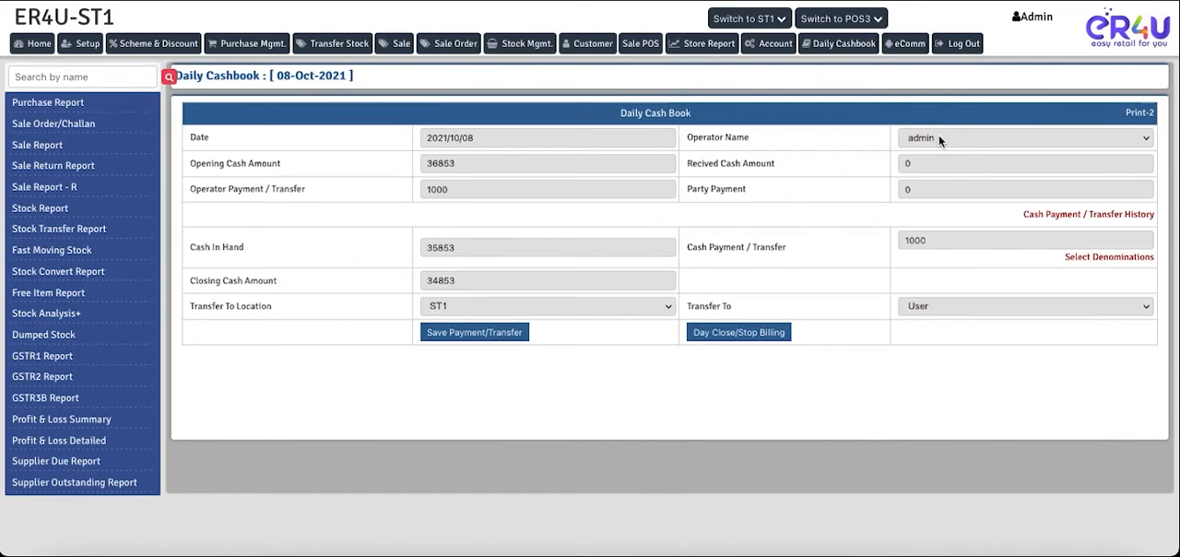
- Log out of the admin account and try to sign in as user with the account password
click(967, 51)
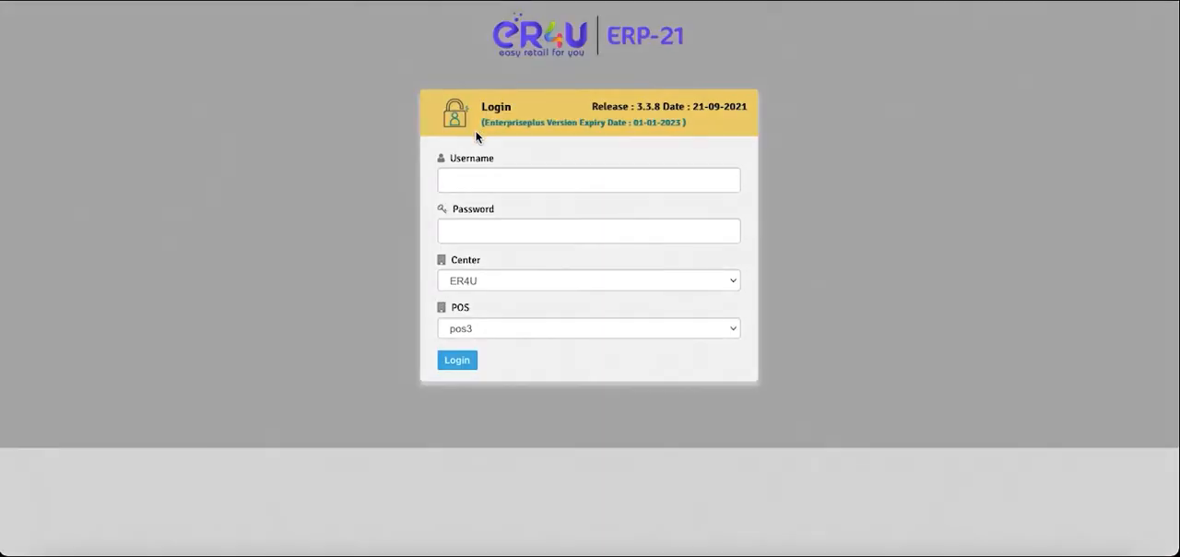
click(486, 176)
text(user)
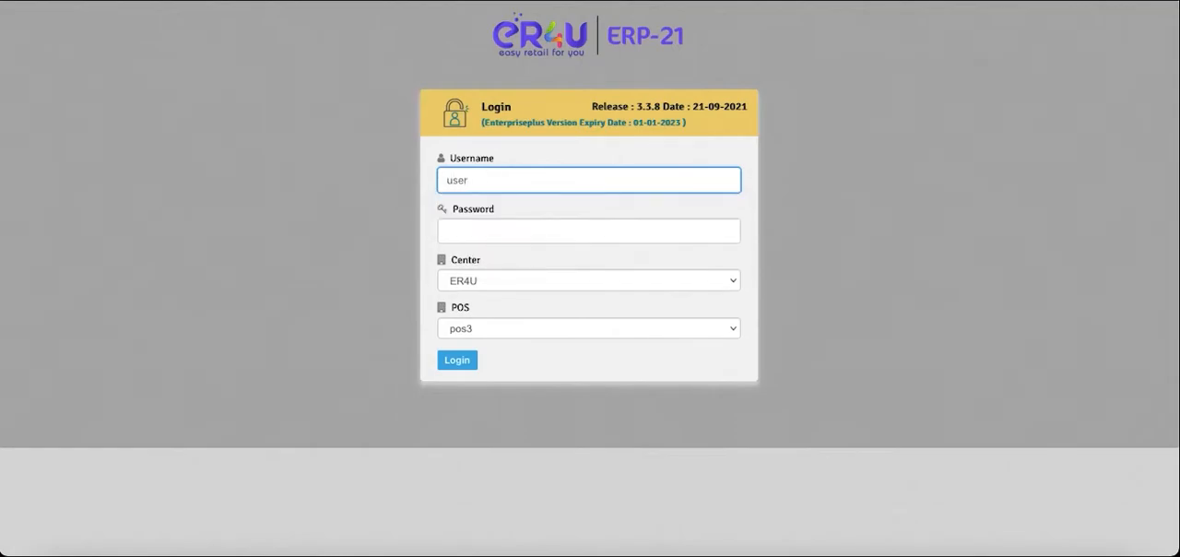
click(471, 234)
text(1234)
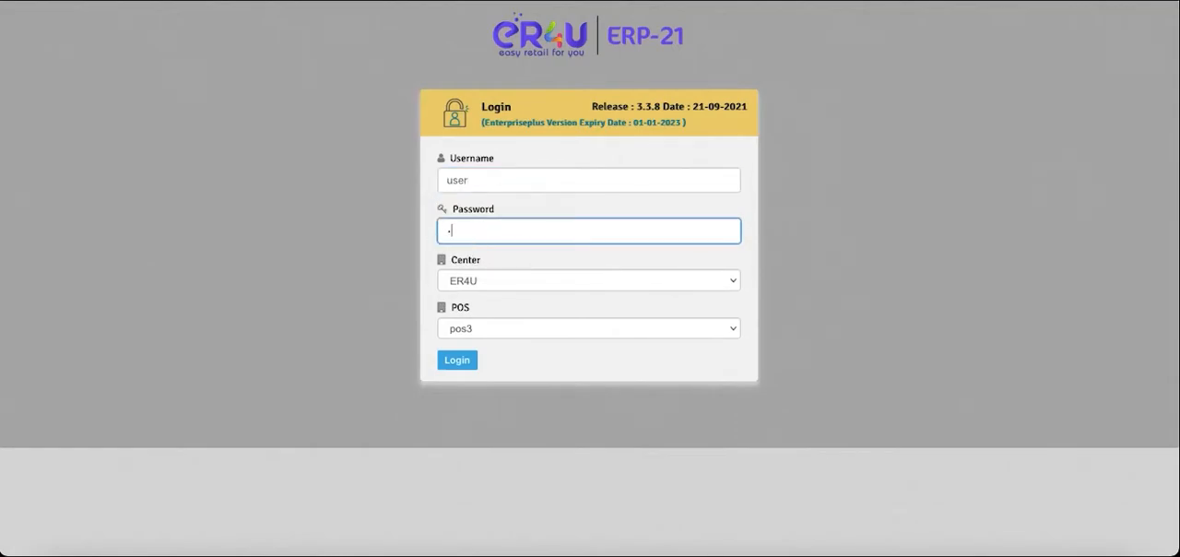
click(457, 362)
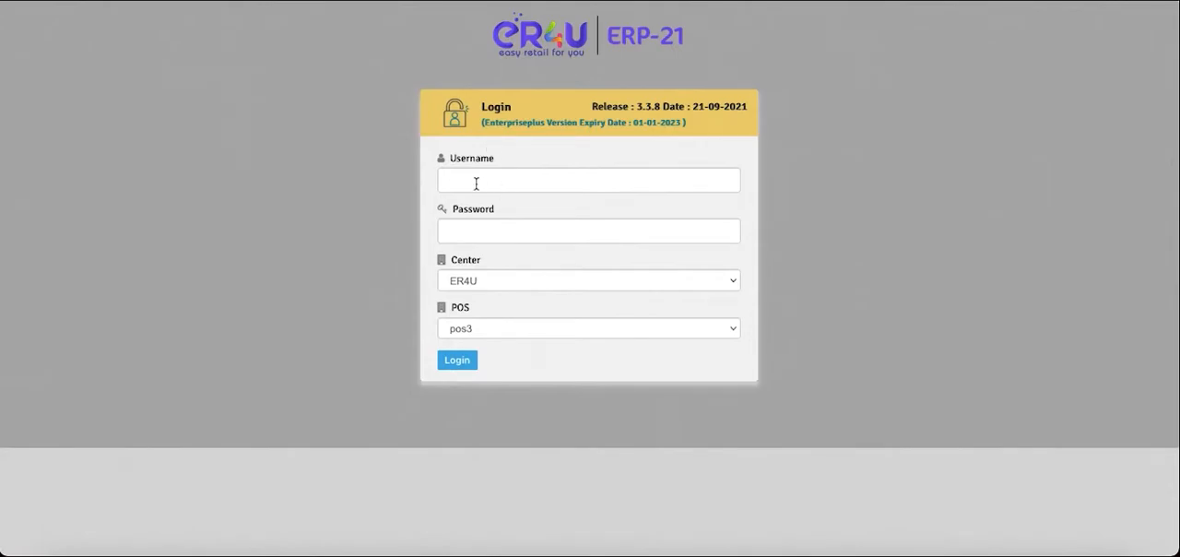
- Retry signing in as user, clearing and re-entering the account password before submitting
click(475, 182)
text(user)
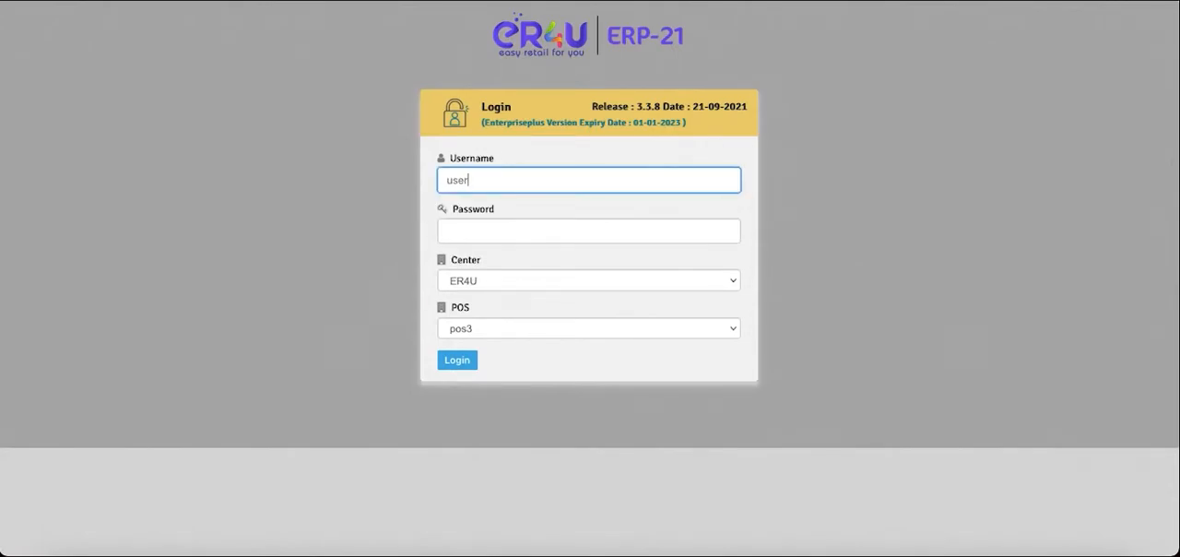
click(480, 240)
text(123)
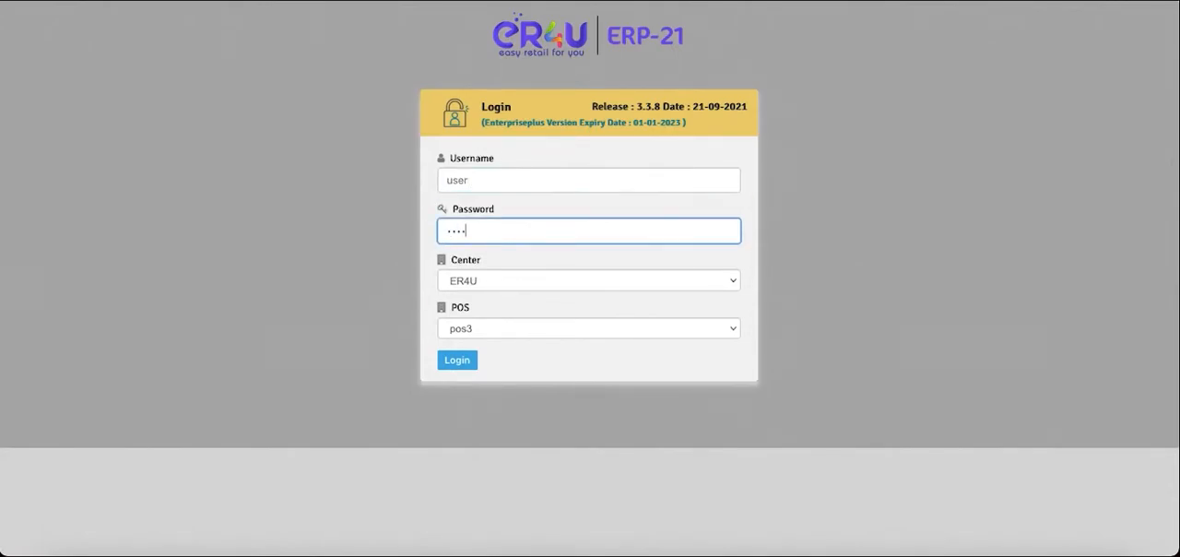
key(BackSpace)
key(BackSpace)
key(BackSpace)
text(1234)
click(456, 362)
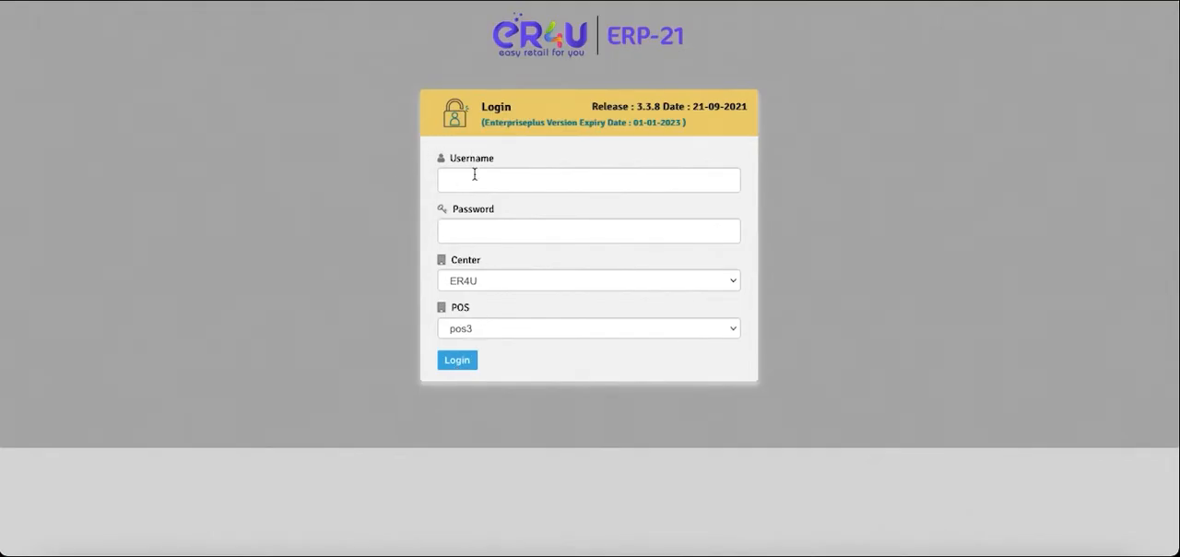
- Try to sign in as user with the account password and the POS set to Thermal4
click(491, 282)
click(485, 184)
click(485, 184)
text(user)
key(Tab)
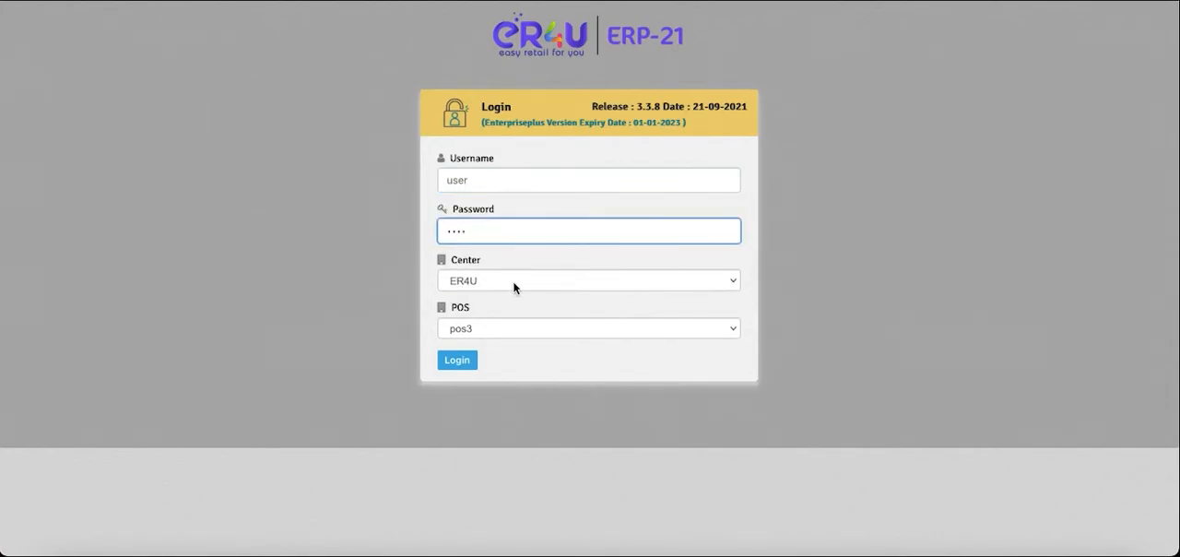
click(519, 334)
click(503, 342)
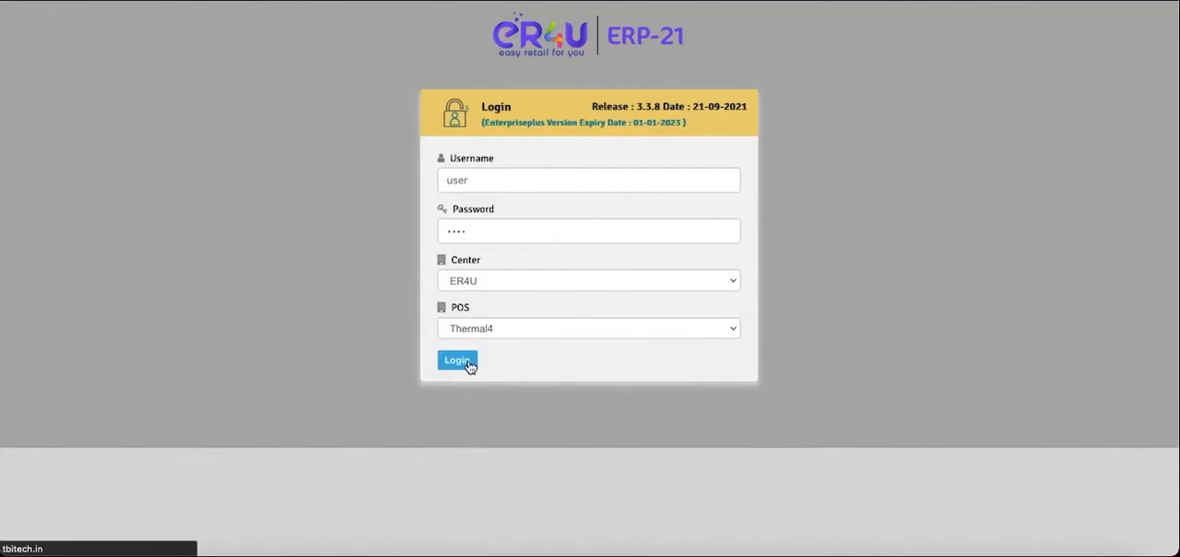
click(465, 362)
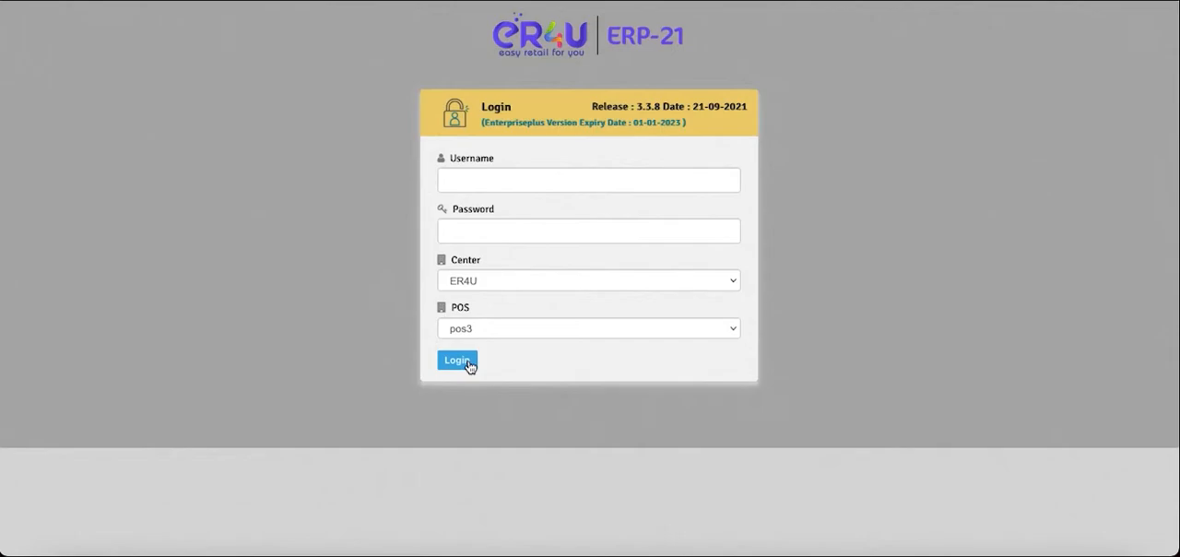
- Sign in as admin with the account password and close the Min Stock Alert
click(491, 183)
text(admin)
key(Tab)
text(•••••)
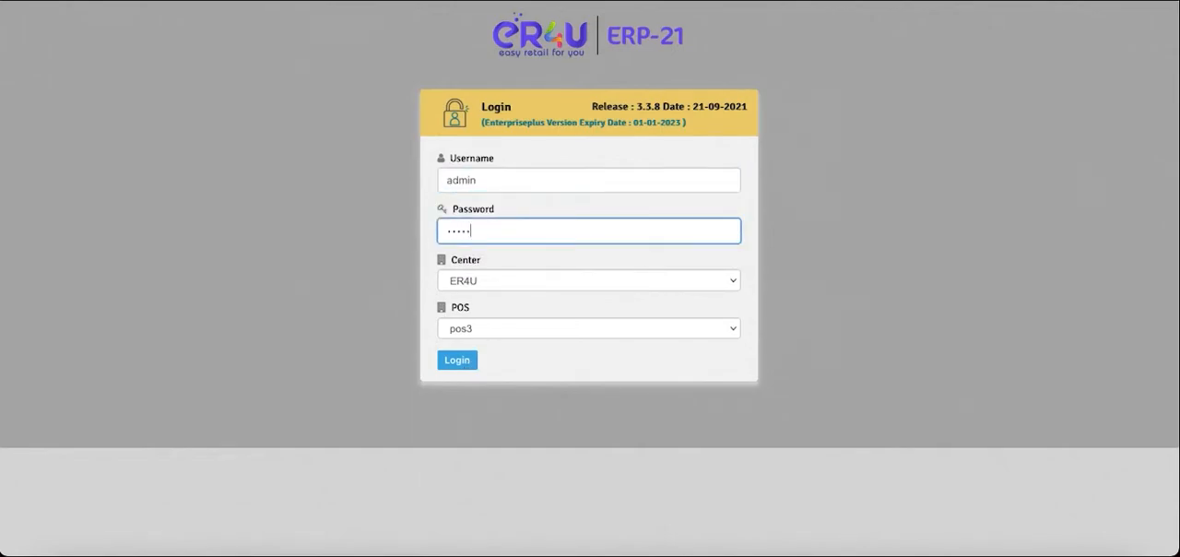
key(Return)
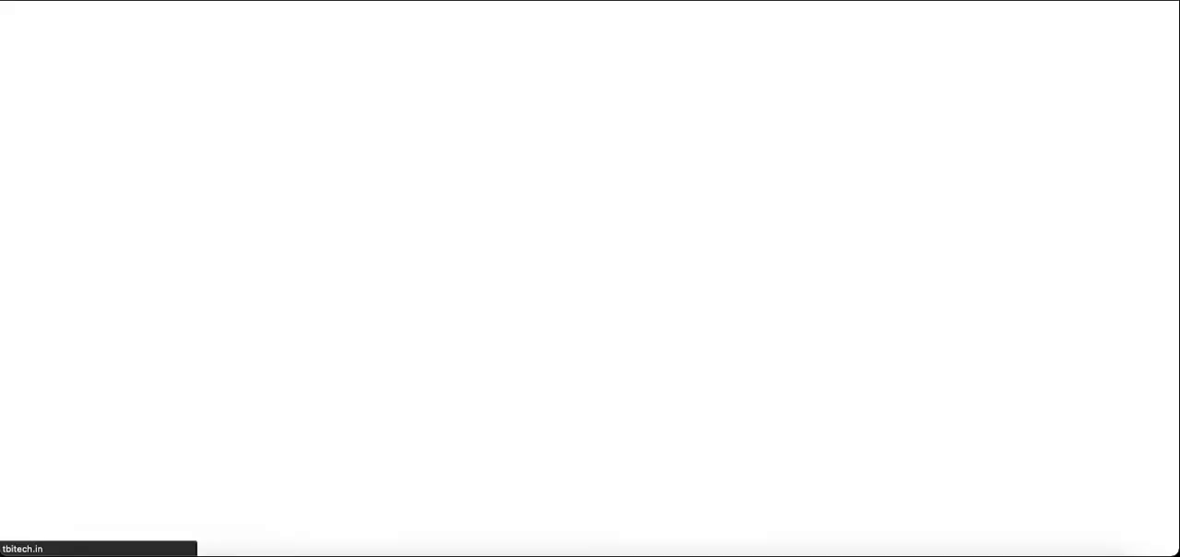
scroll(724, 268, down, 3)
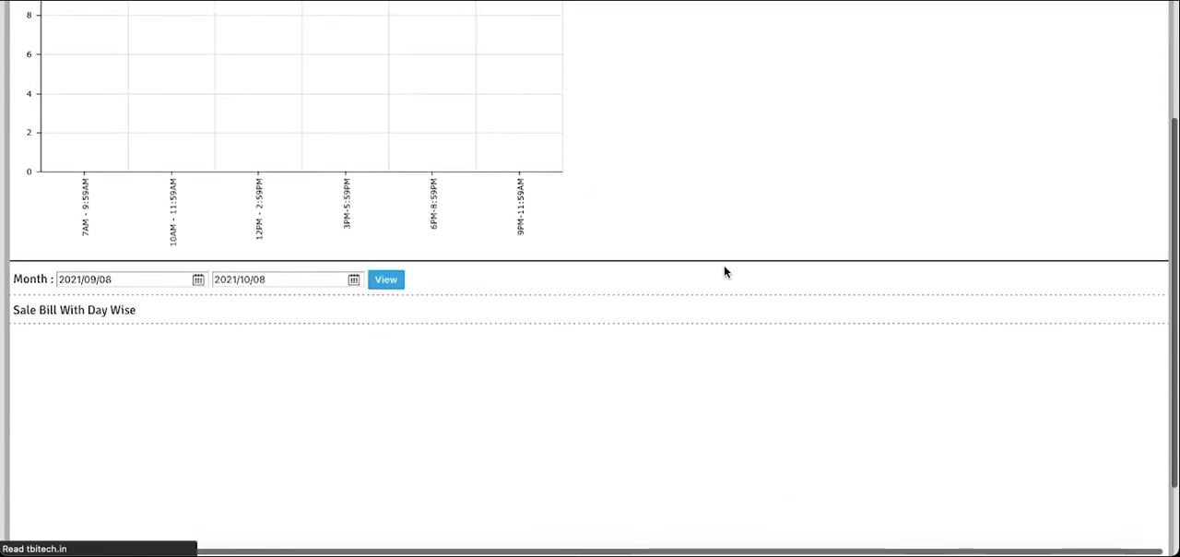
scroll(724, 268, up, 3)
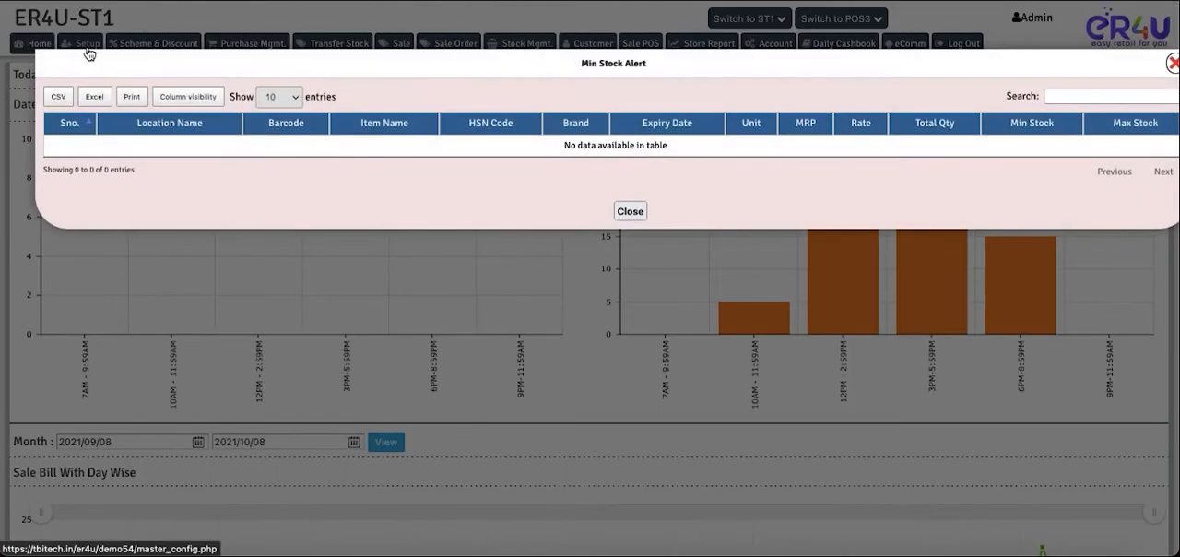
click(644, 215)
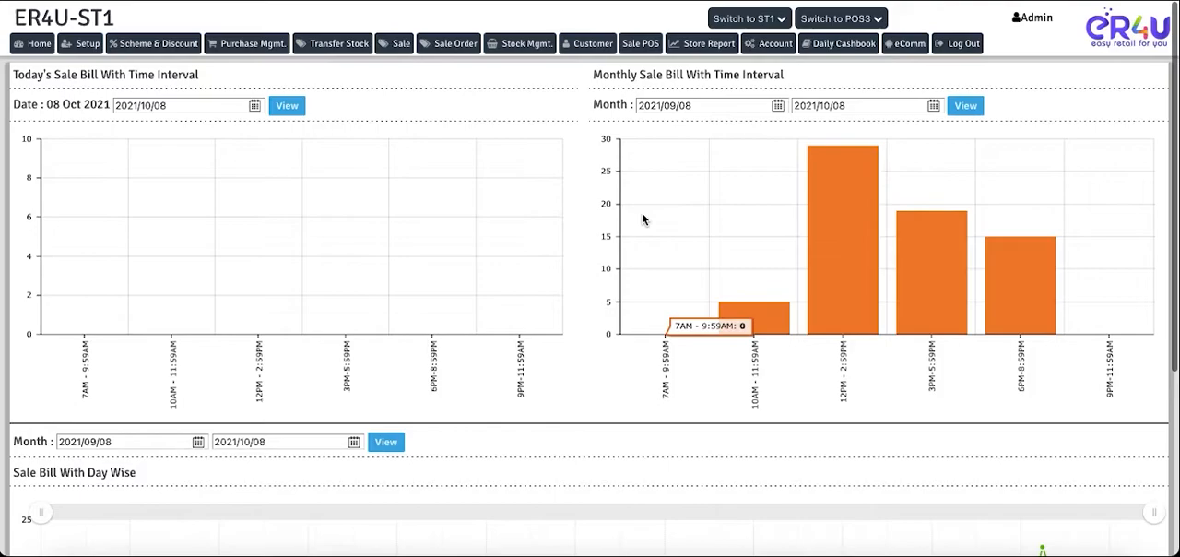
- Open the User operator's record from the Operator Master and check its operator name, password and permission settings
click(92, 47)
click(124, 81)
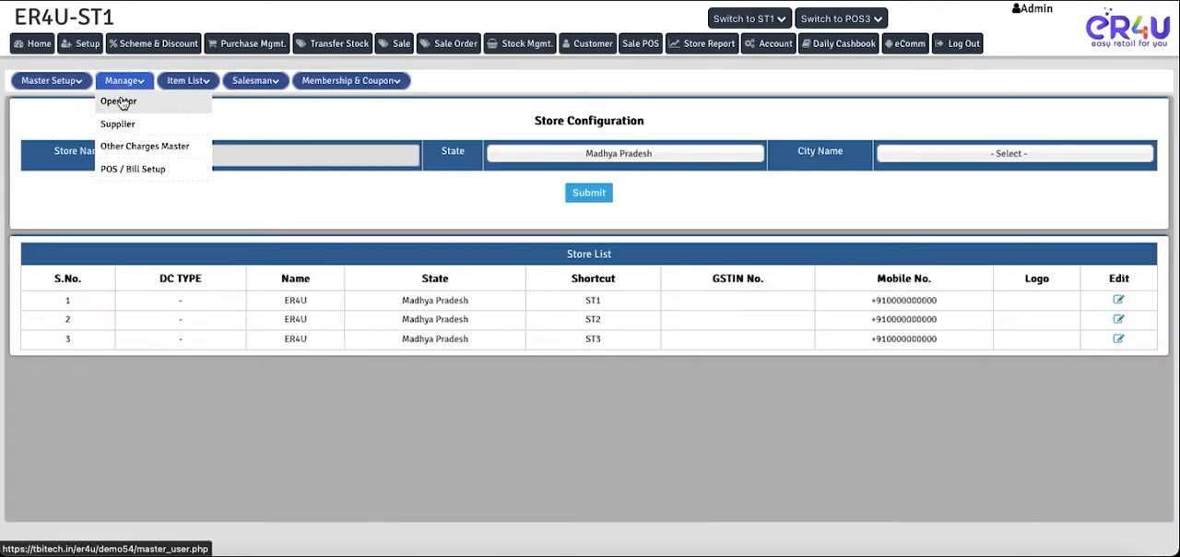
click(121, 102)
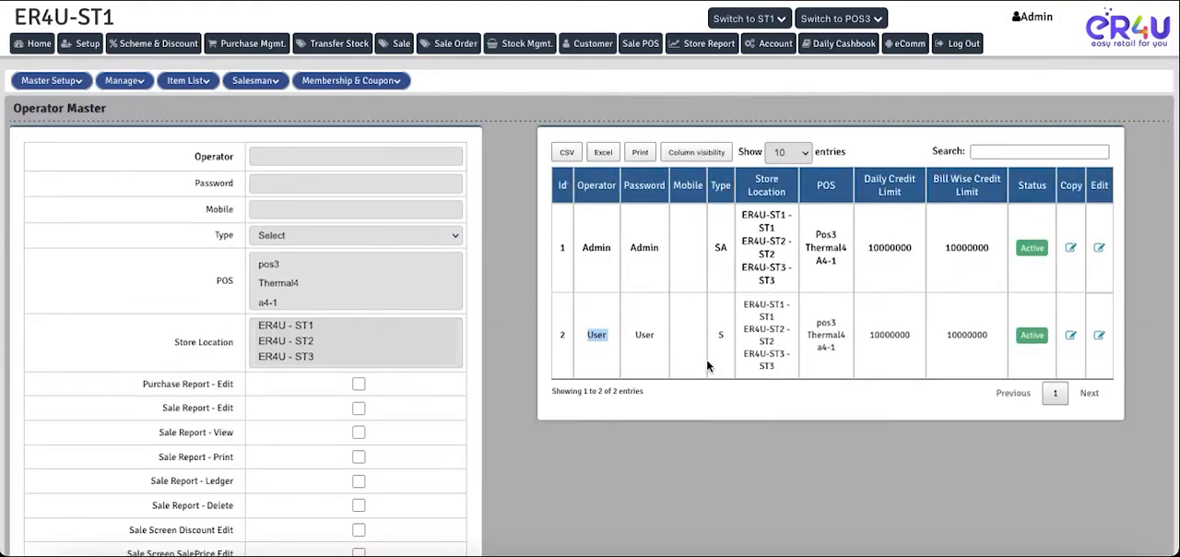
click(1099, 336)
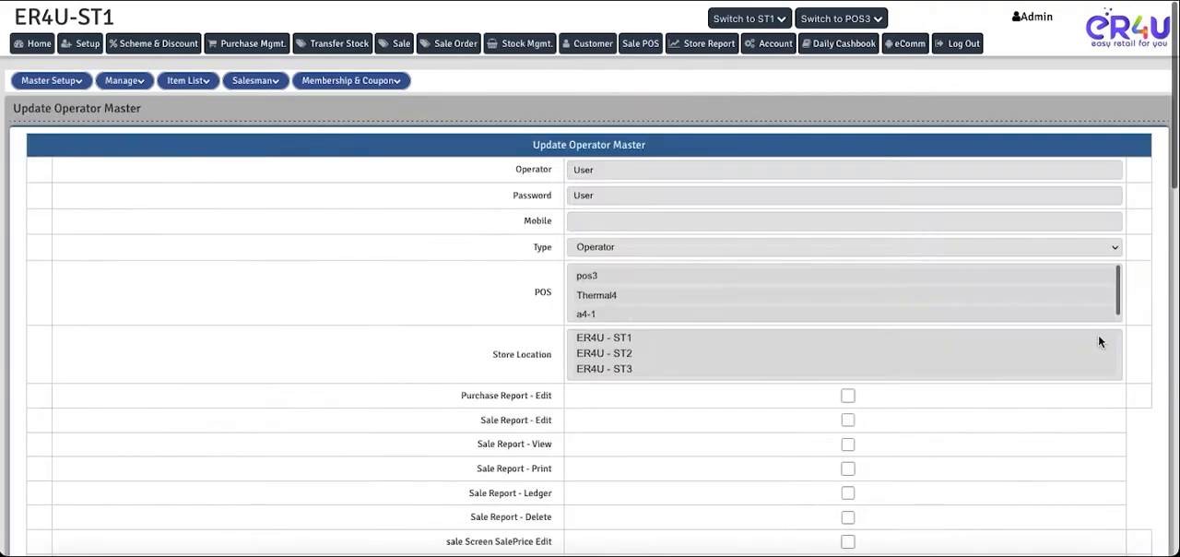
click(610, 168)
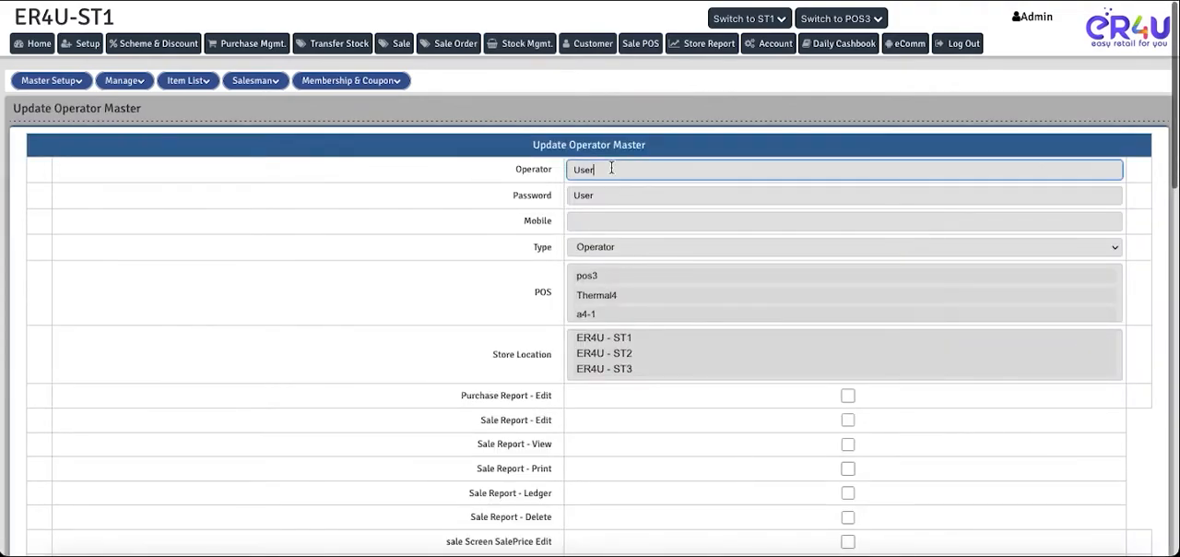
click(604, 194)
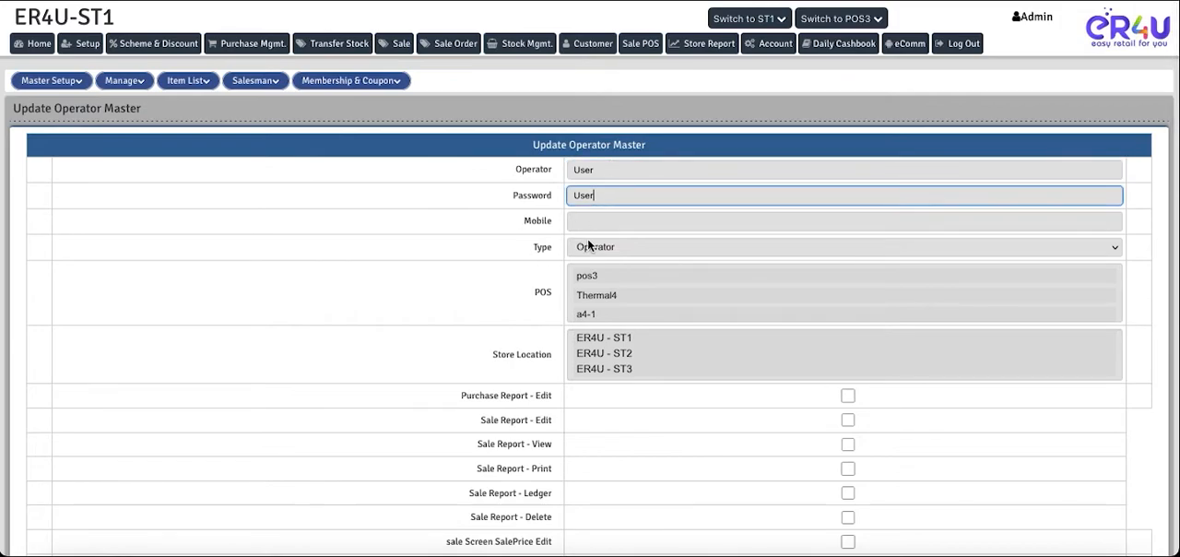
scroll(486, 318, down, 1)
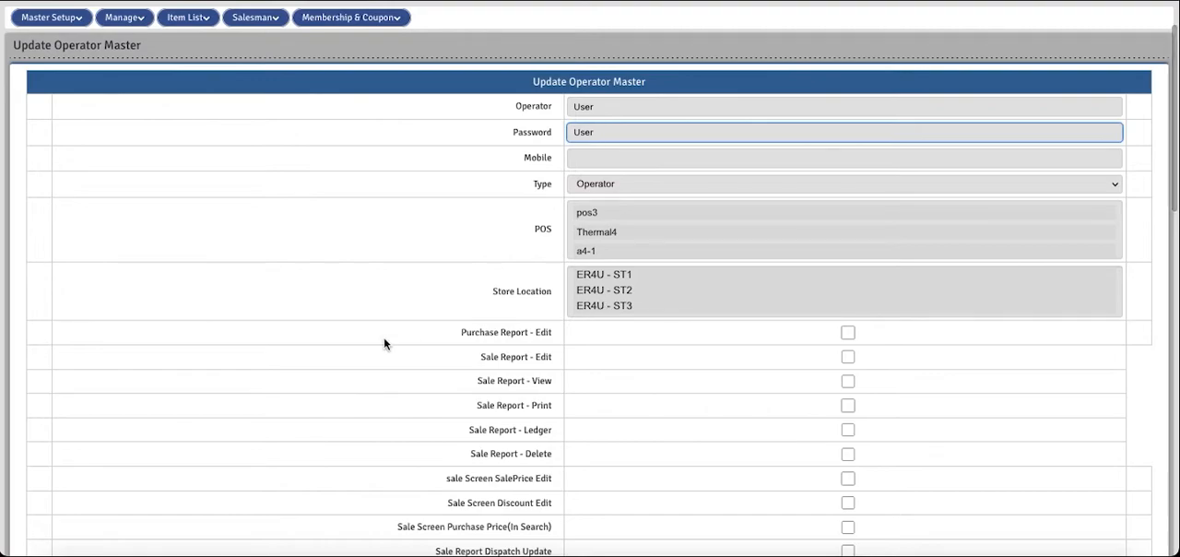
scroll(425, 298, down, 13)
scroll(419, 371, up, 14)
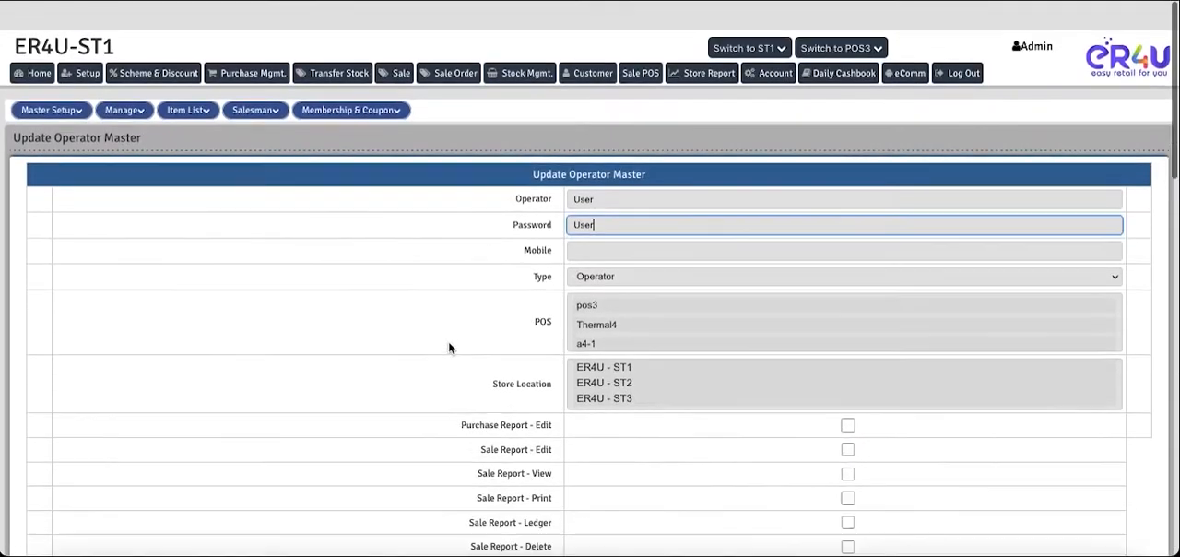
click(604, 171)
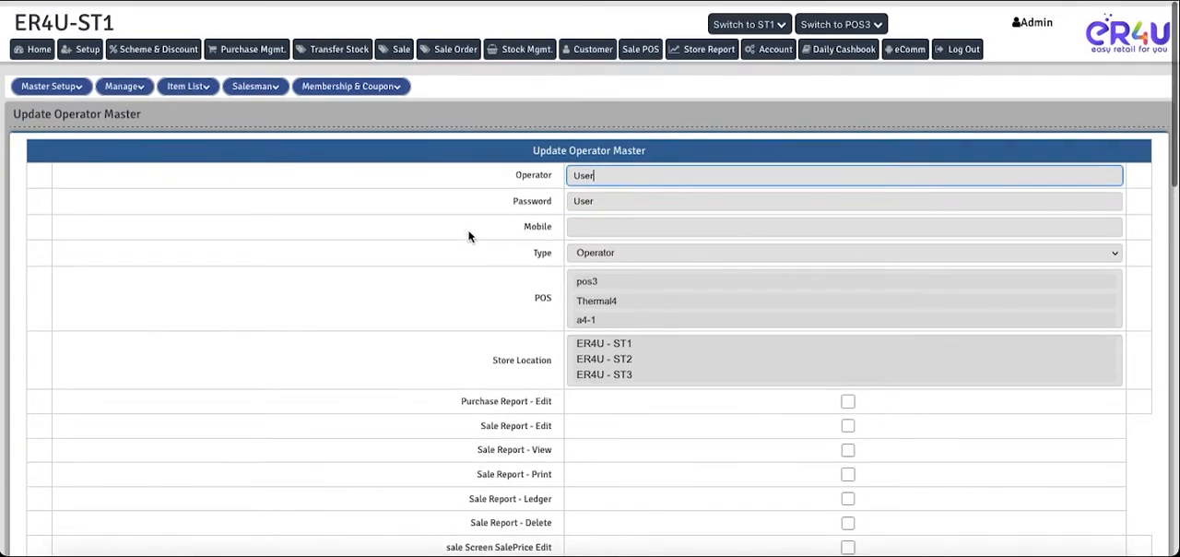
- Submit the User operator's record and confirm the update
scroll(469, 237, down, 13)
click(595, 517)
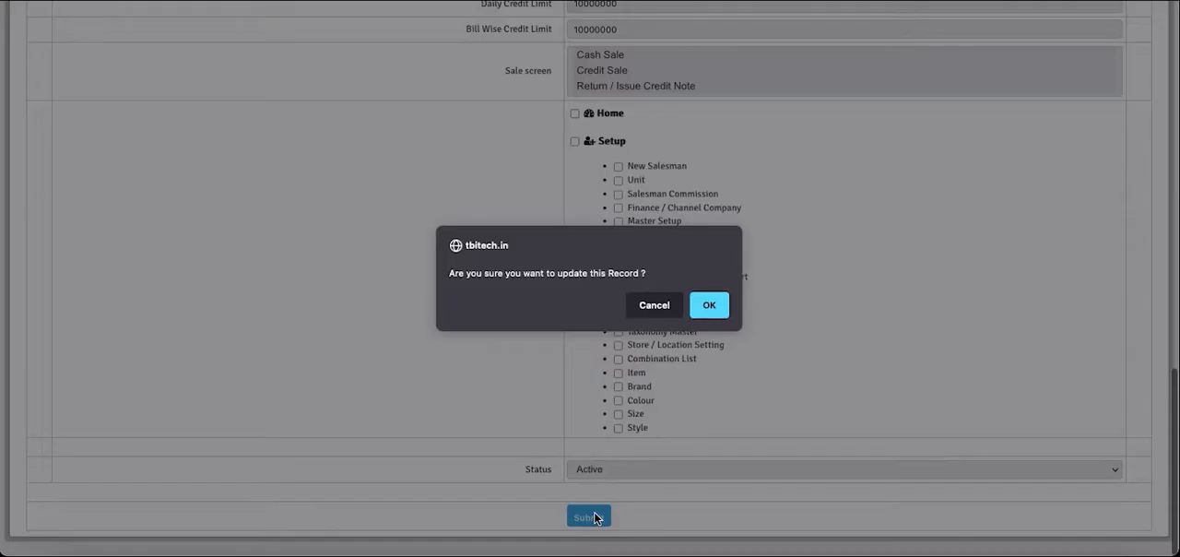
click(701, 305)
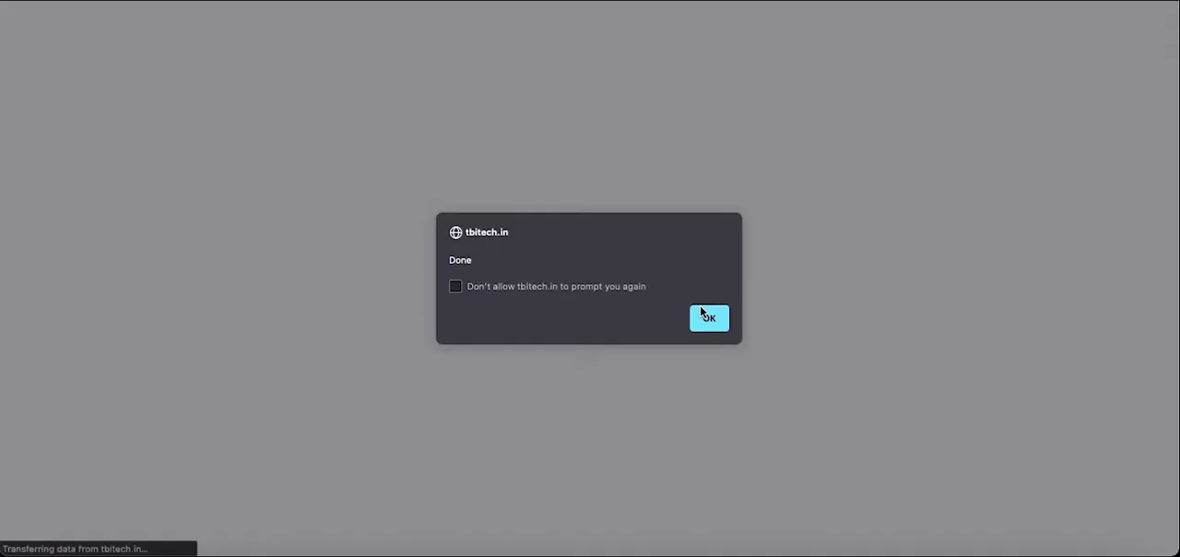
click(710, 320)
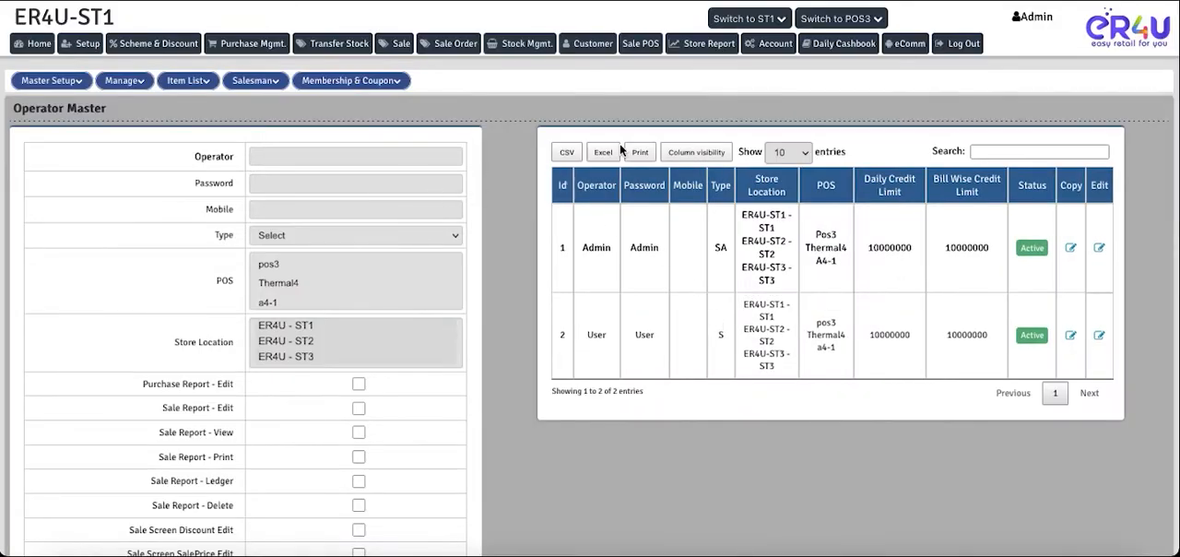
- Log out of the admin account and try to sign in as User with the account password at pos3
click(959, 43)
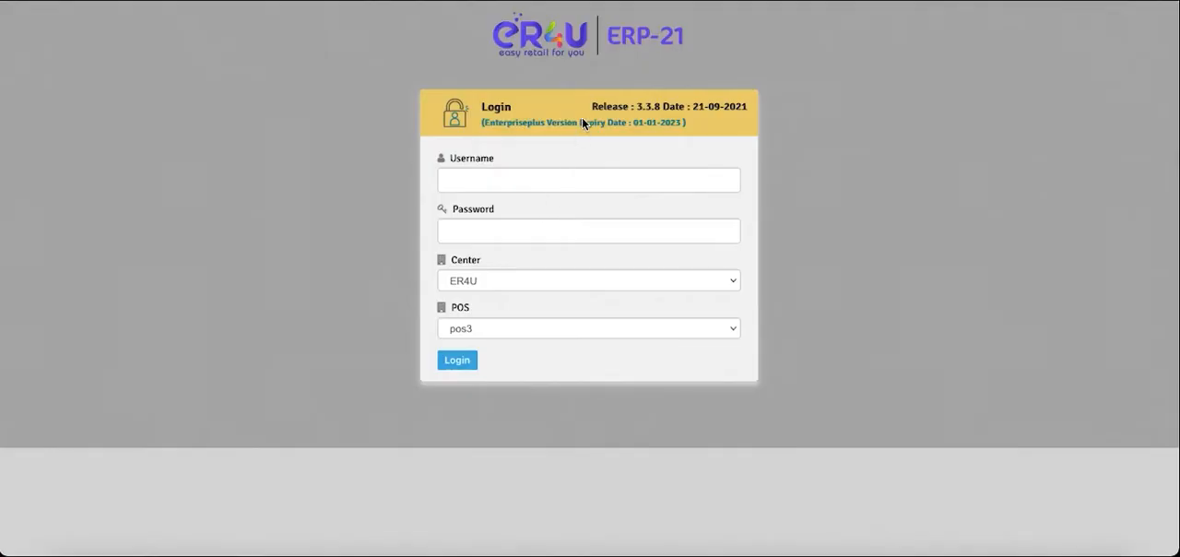
click(514, 180)
text(U)
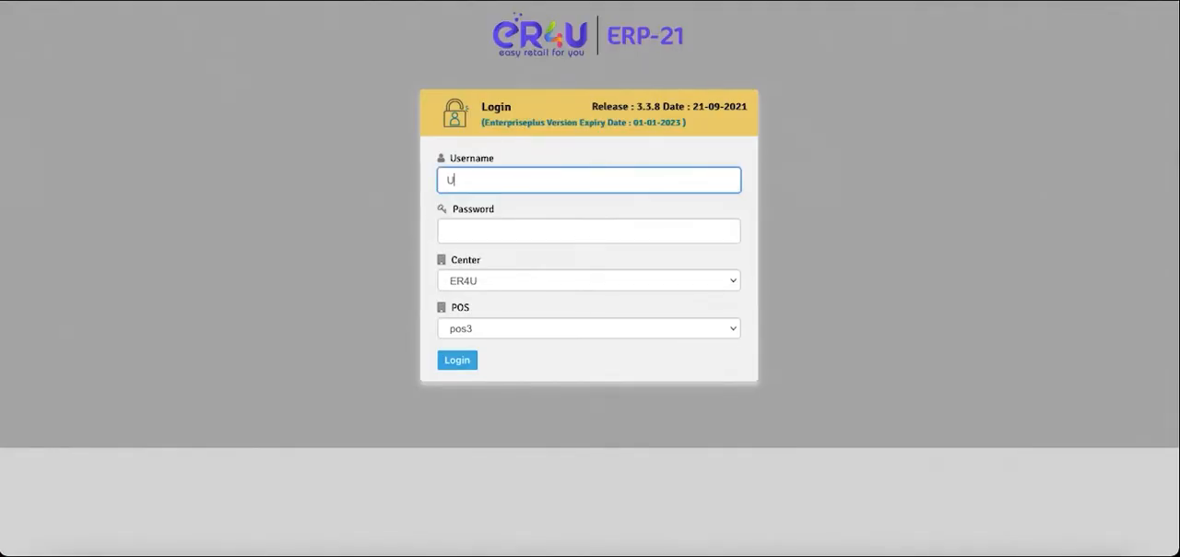
text(ser)
key(Tab)
text(••••)
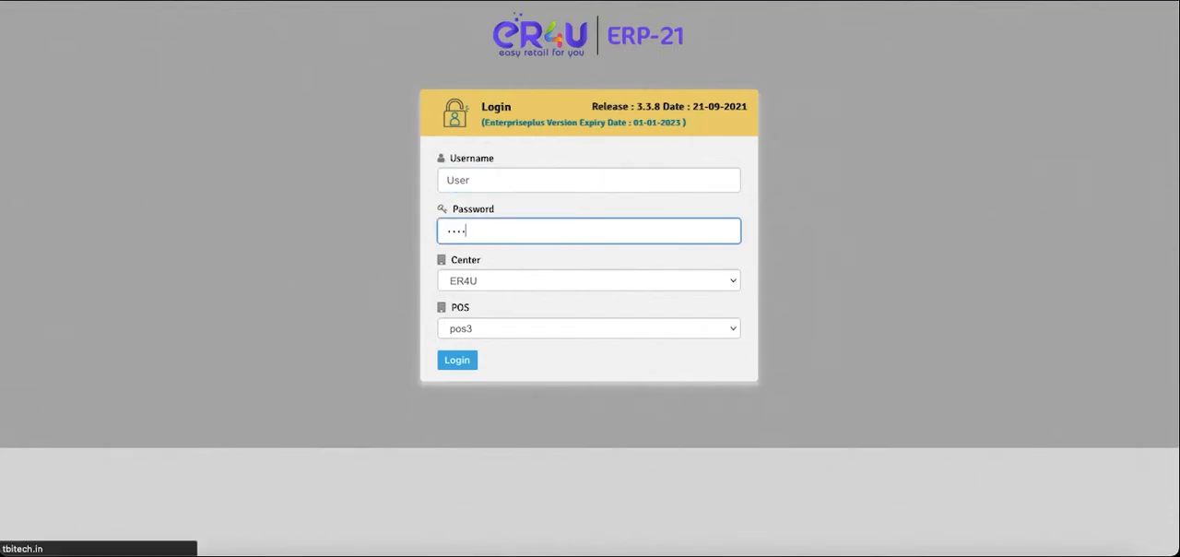
key(Return)
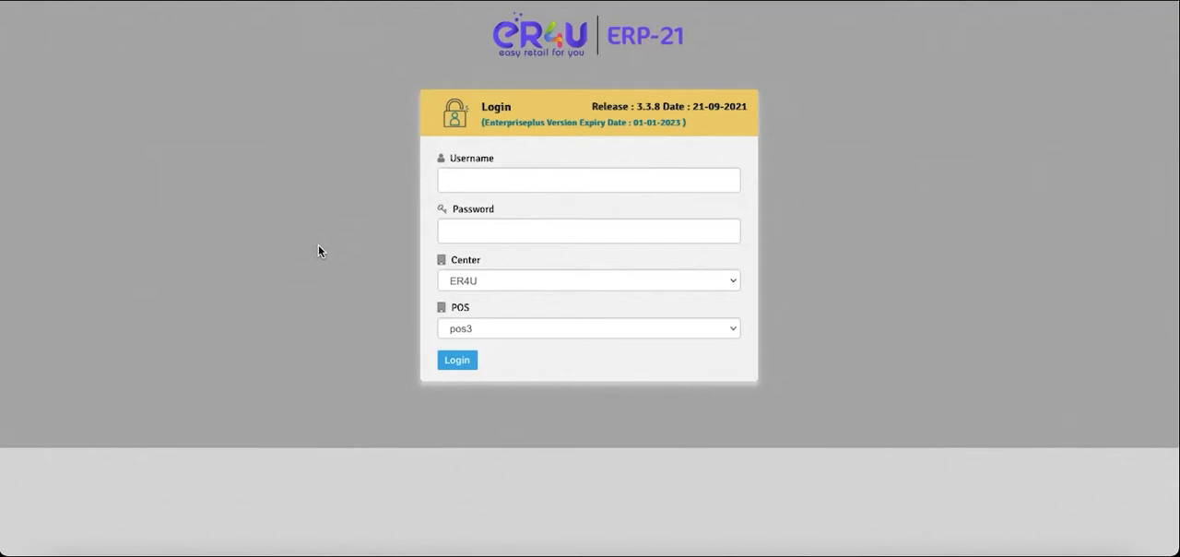
- Sign in as the user operator with the account password and dismiss the Min Stock Alert
click(457, 178)
text(user)
click(451, 230)
text(u)
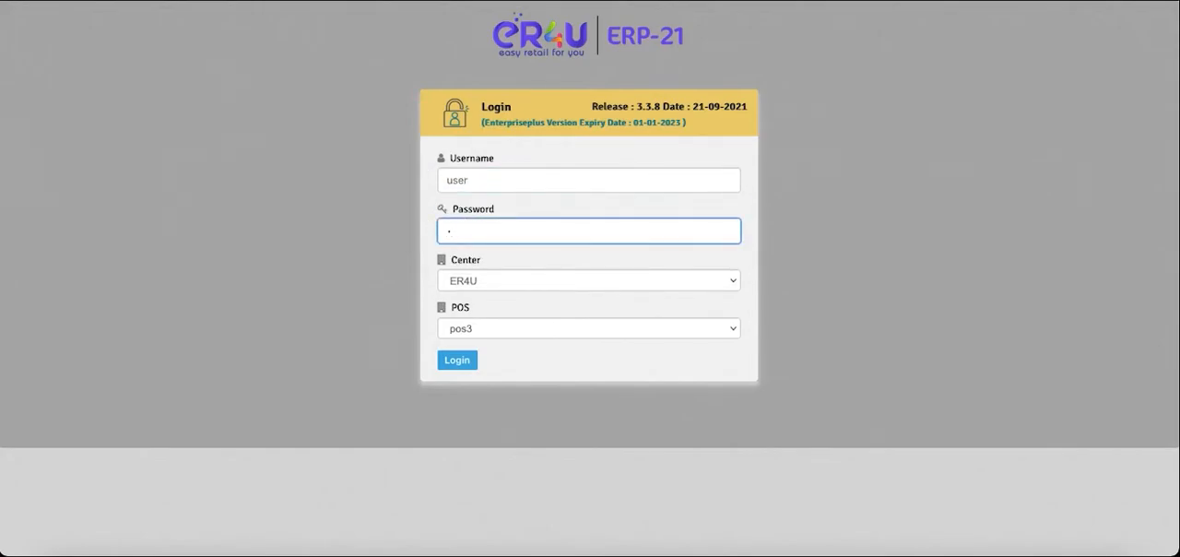
key(Return)
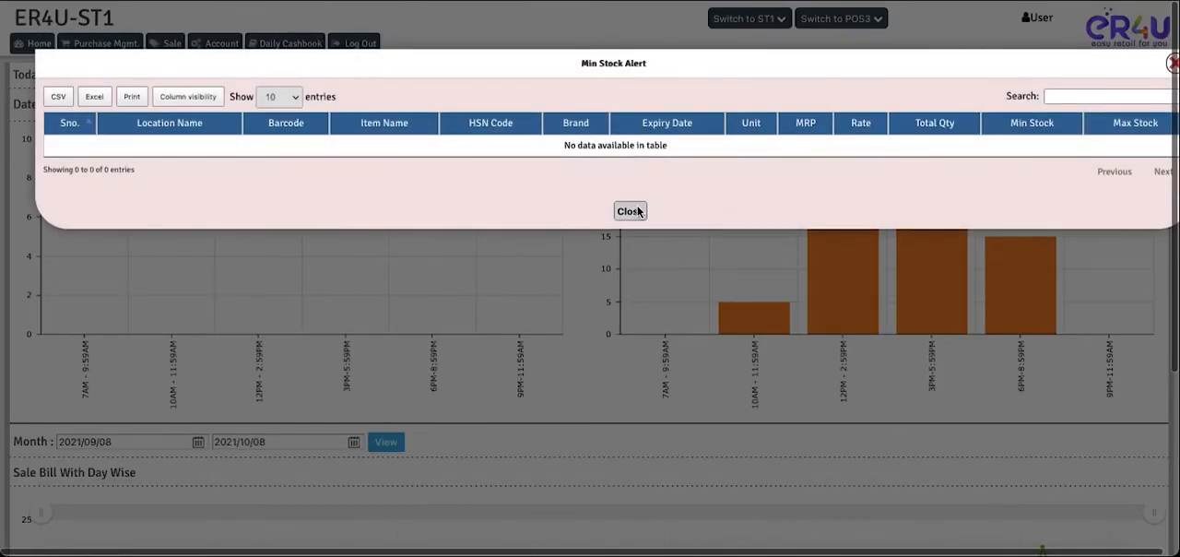
click(636, 210)
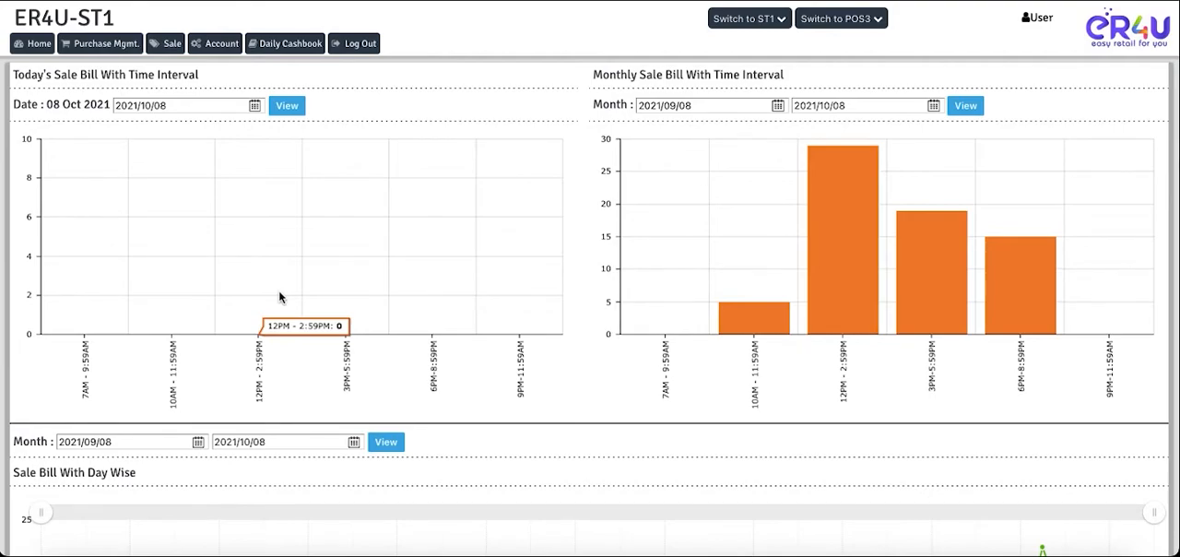
- Examine the User operator's Daily Cashbook and try to open the Sale screen before starting the day
click(288, 45)
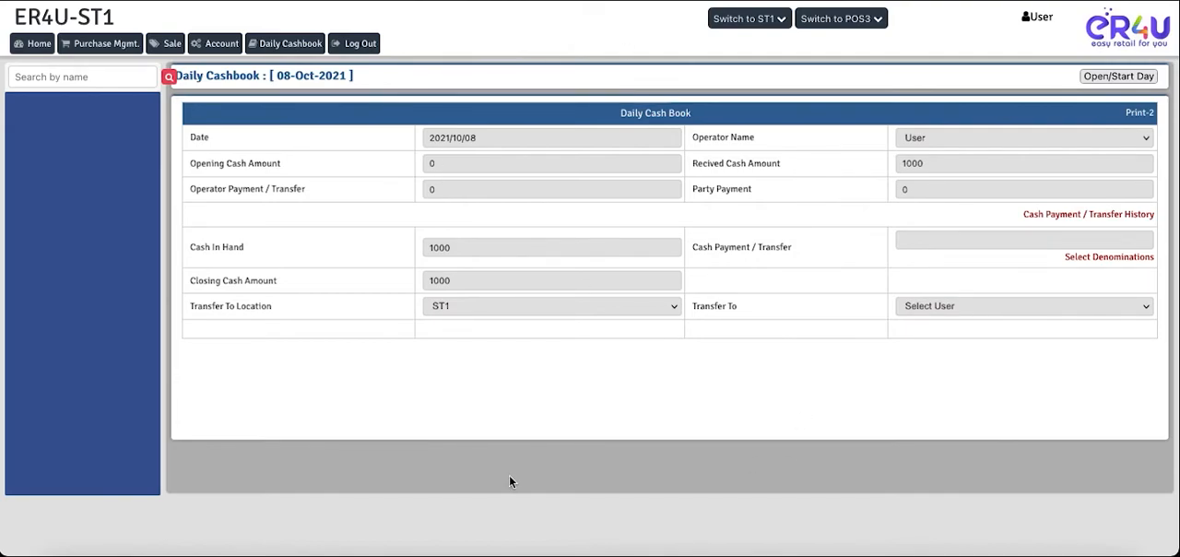
click(166, 51)
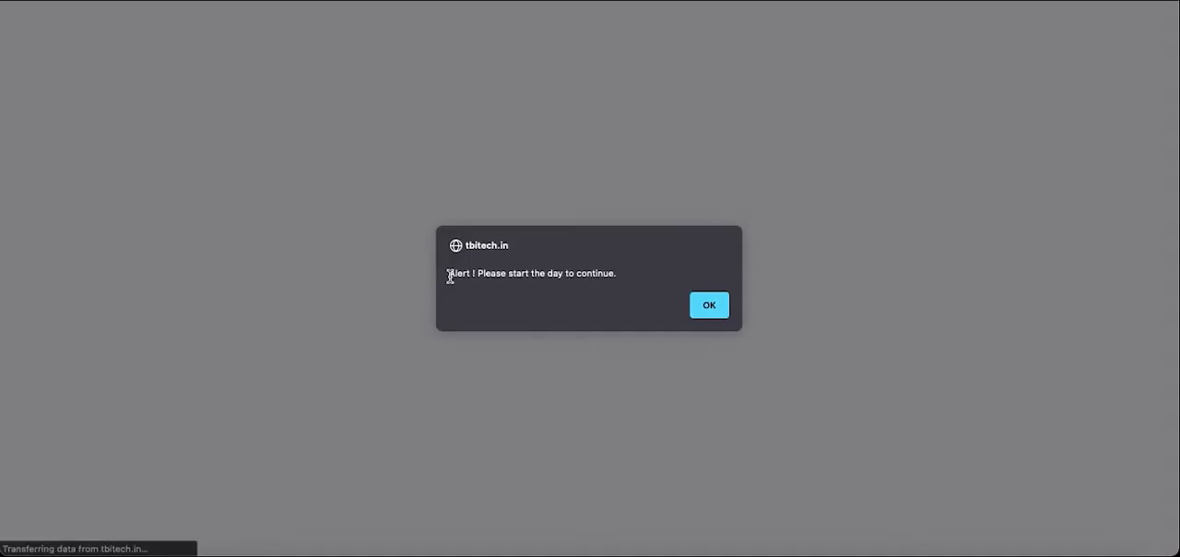
- Dismiss the start-day alert, start the day in User's Daily Cashbook, and acknowledge the confirmation
click(709, 305)
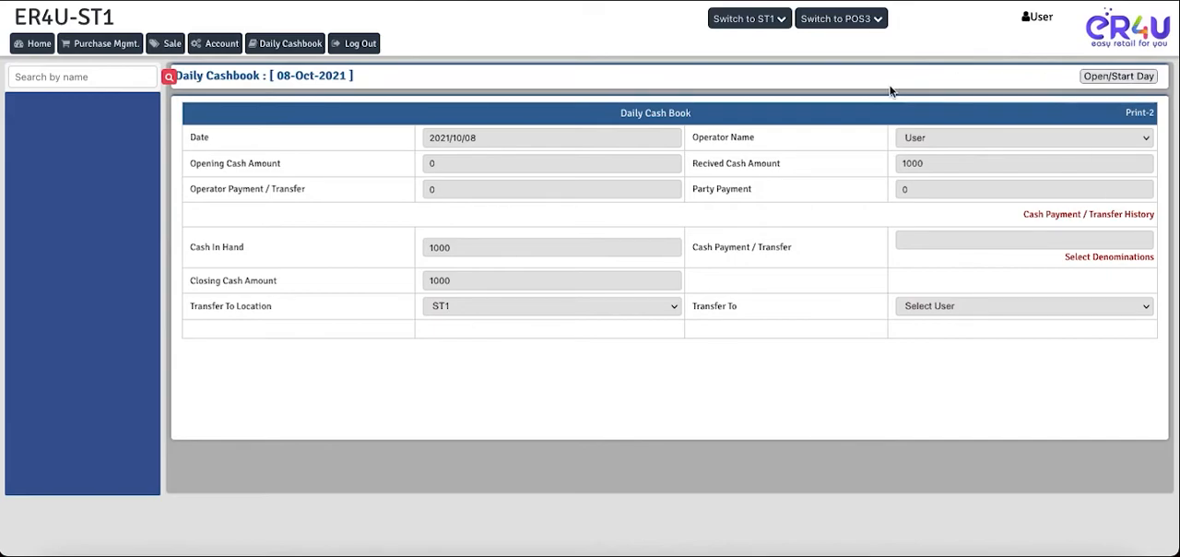
click(1111, 80)
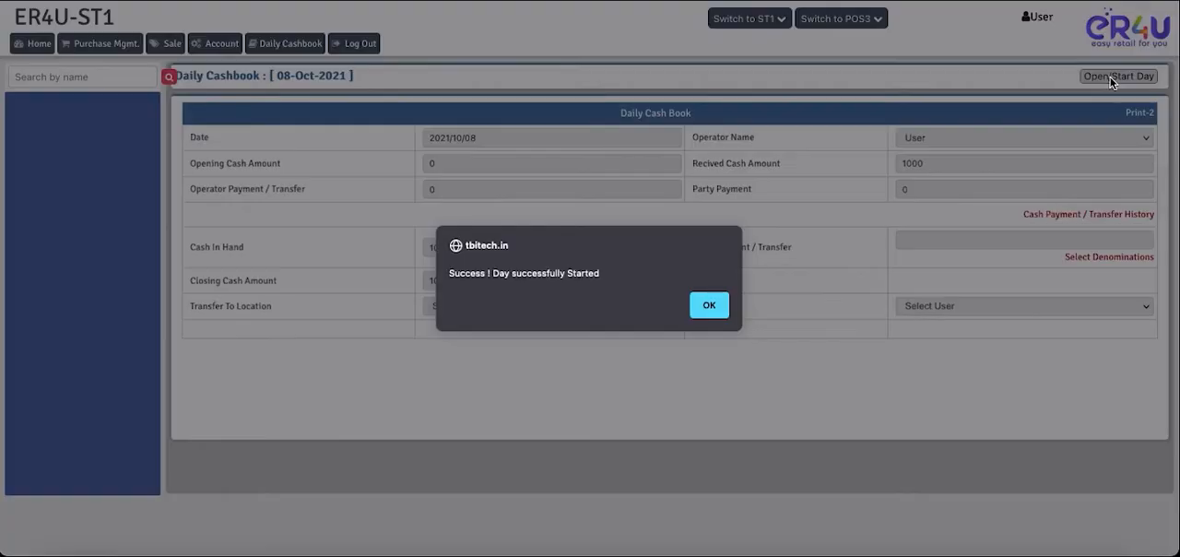
click(709, 305)
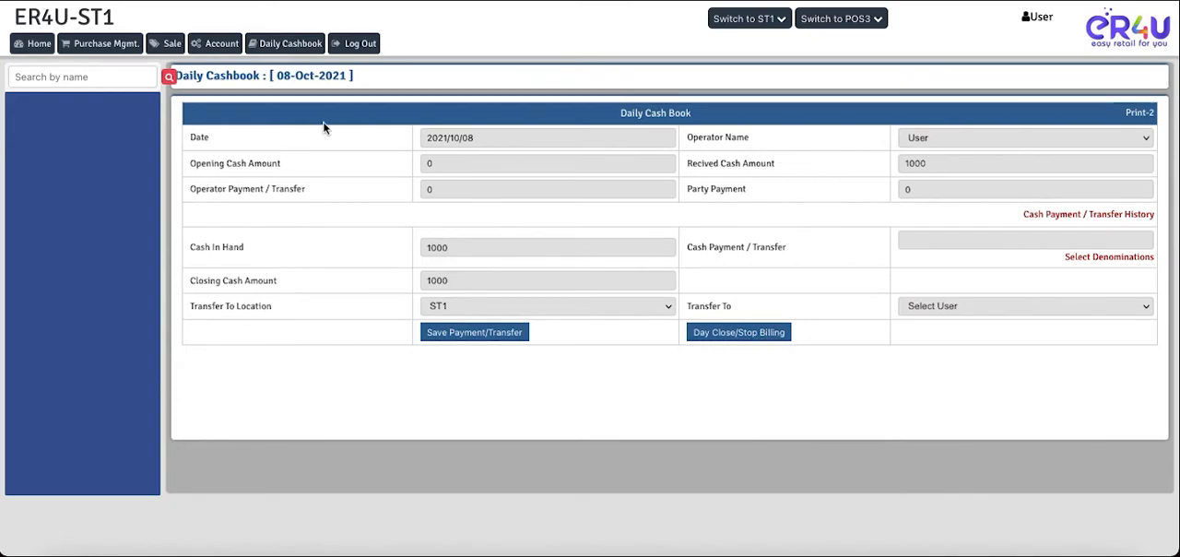
- Examine the cashbook's date, operator name, received cash, cash in hand and closing cash amount
click(488, 138)
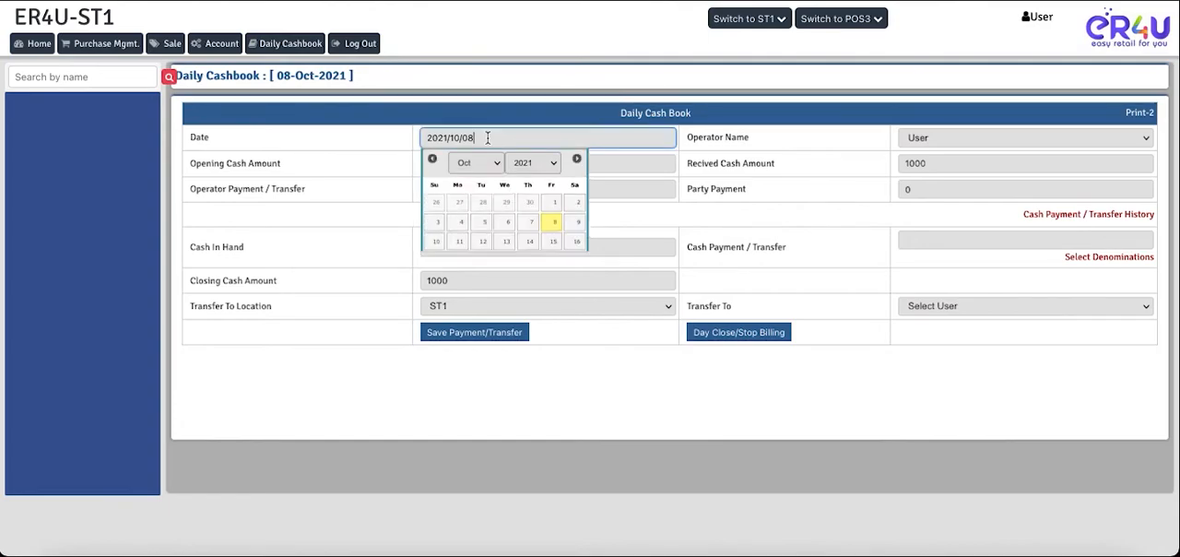
click(390, 139)
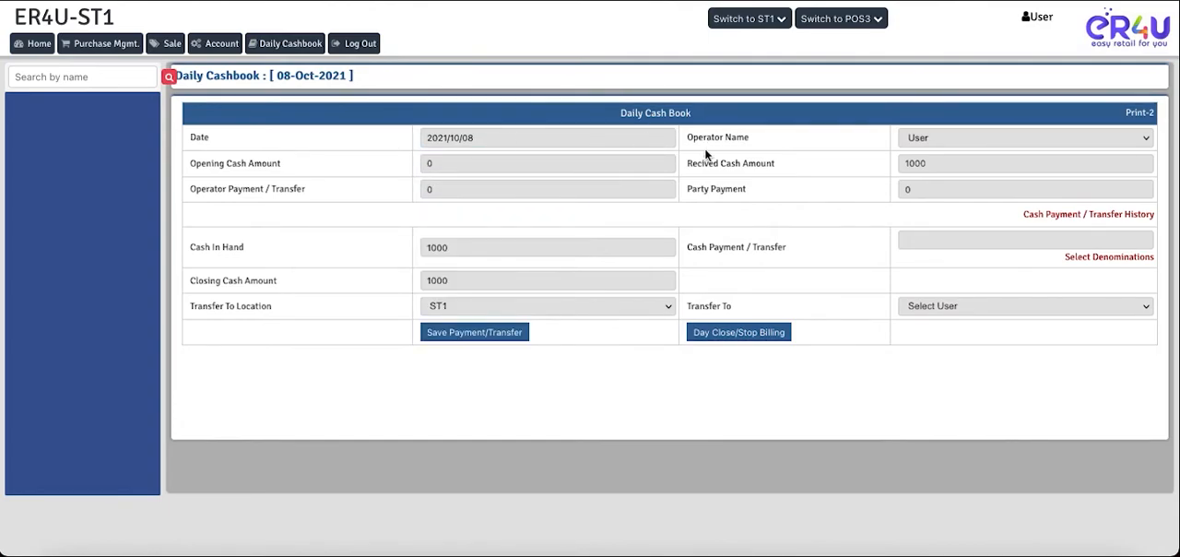
drag(750, 137, 699, 137)
drag(779, 166, 689, 164)
click(931, 164)
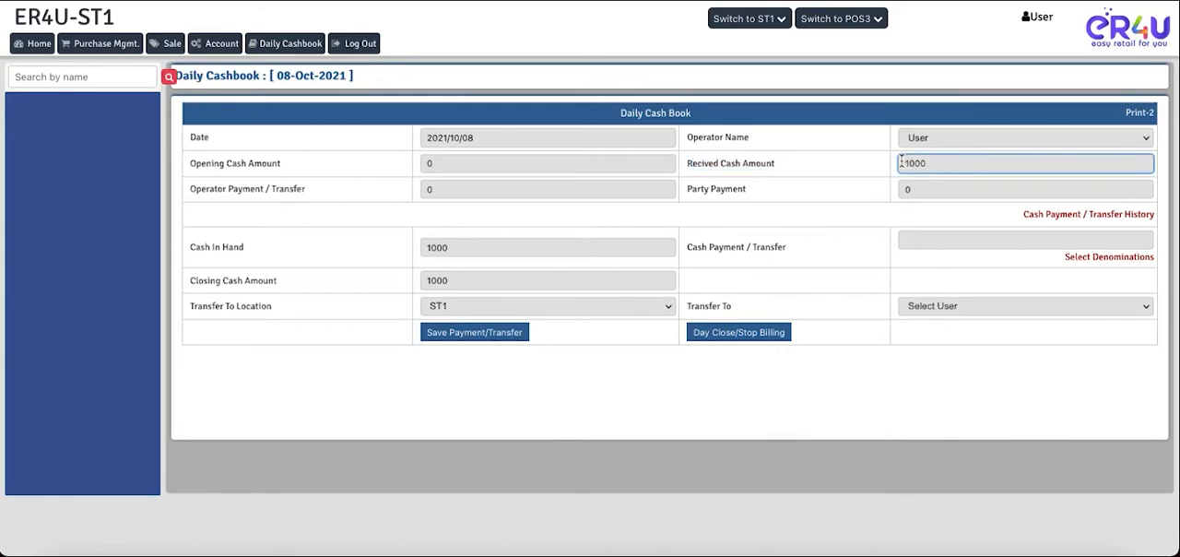
click(819, 179)
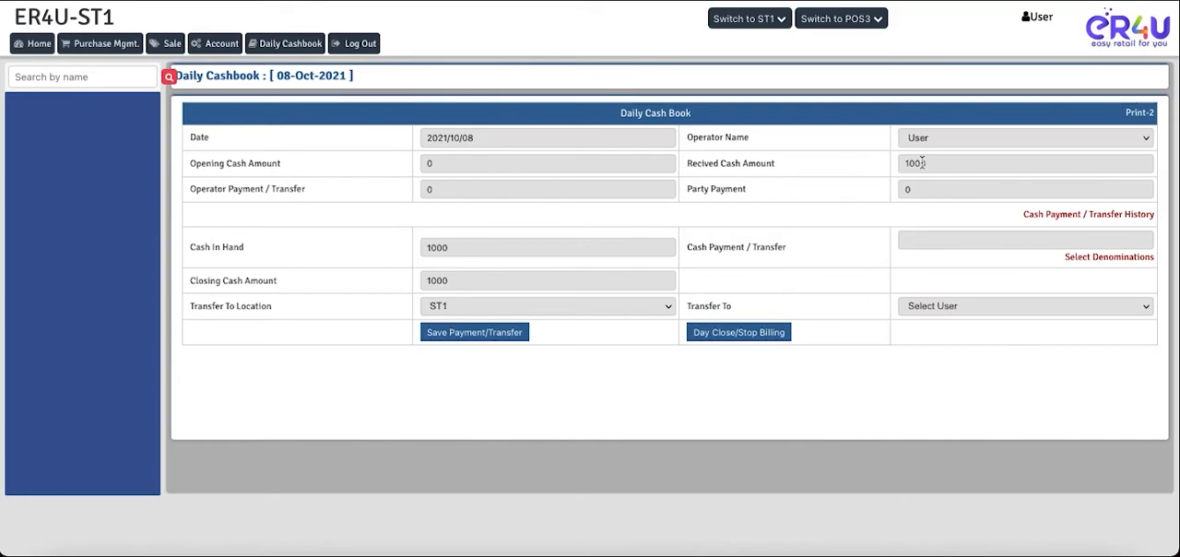
drag(928, 163, 896, 164)
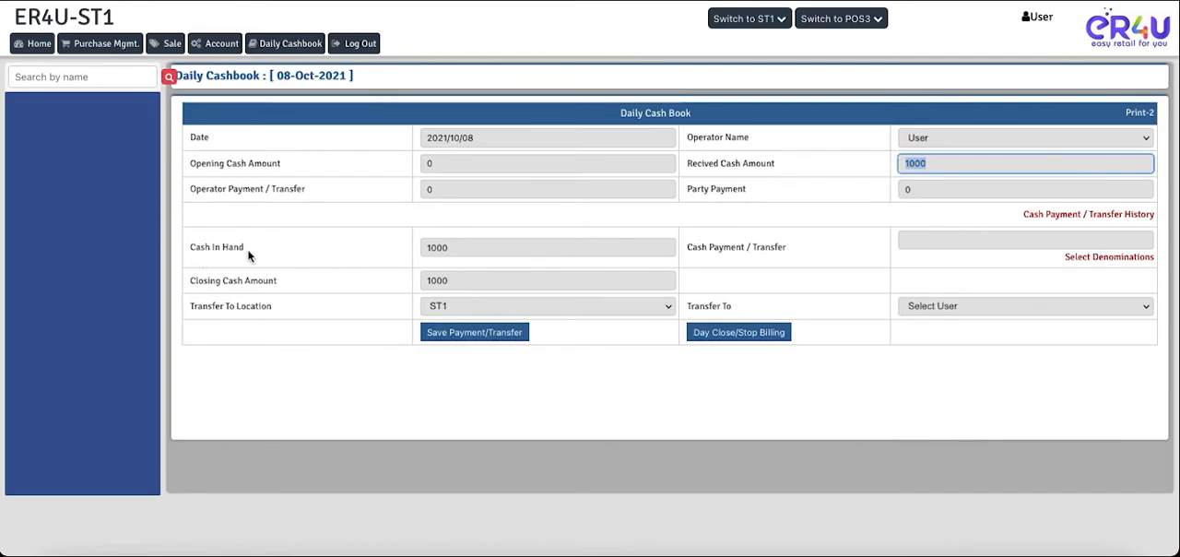
drag(245, 248, 202, 243)
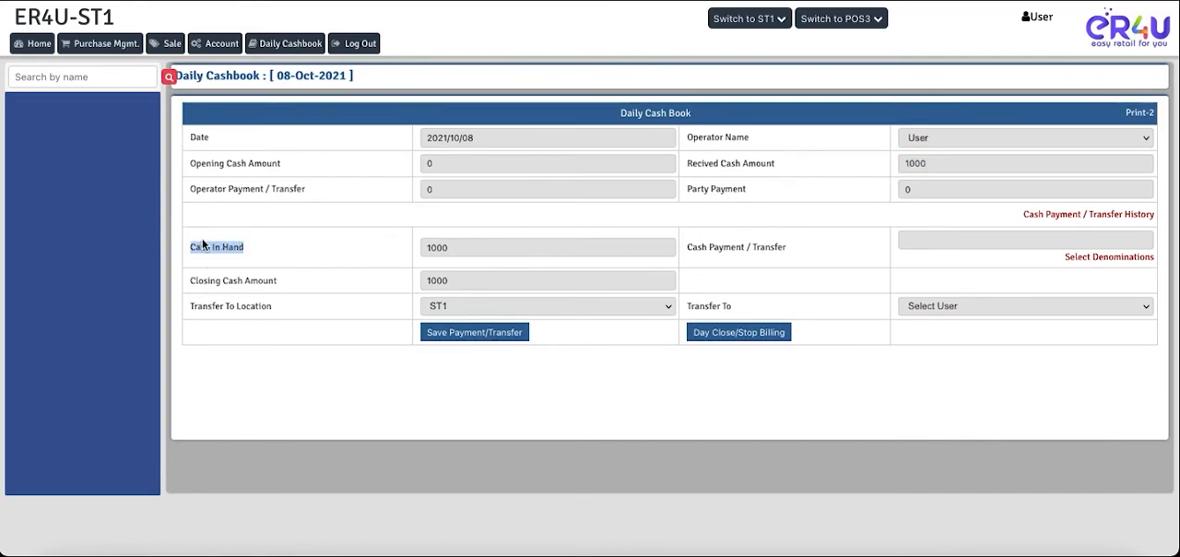
click(451, 249)
click(463, 282)
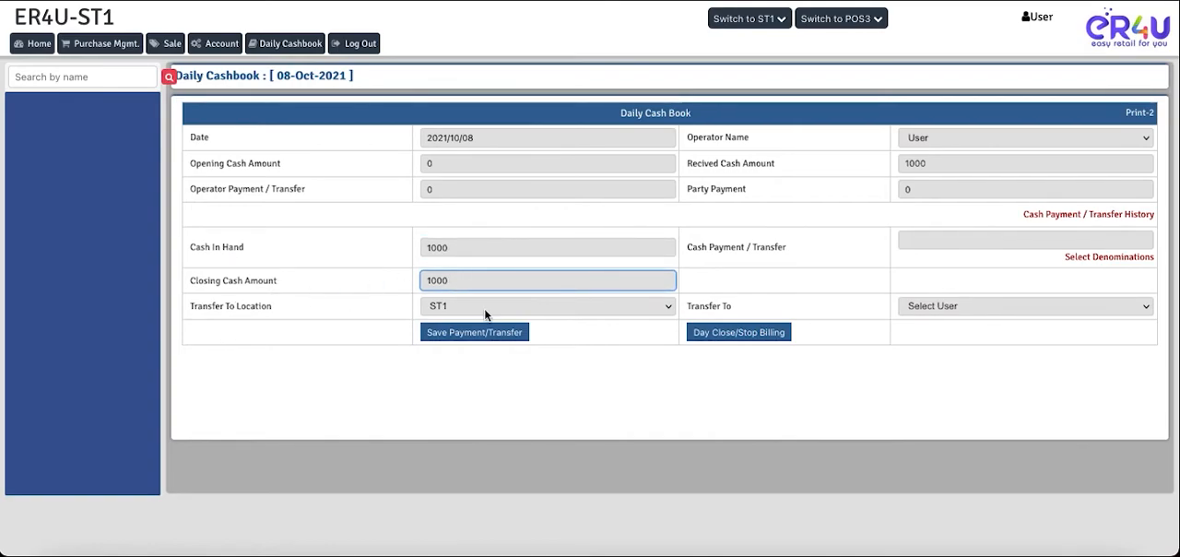
- Check which stores are available for switching and for the cash transfer location
click(759, 22)
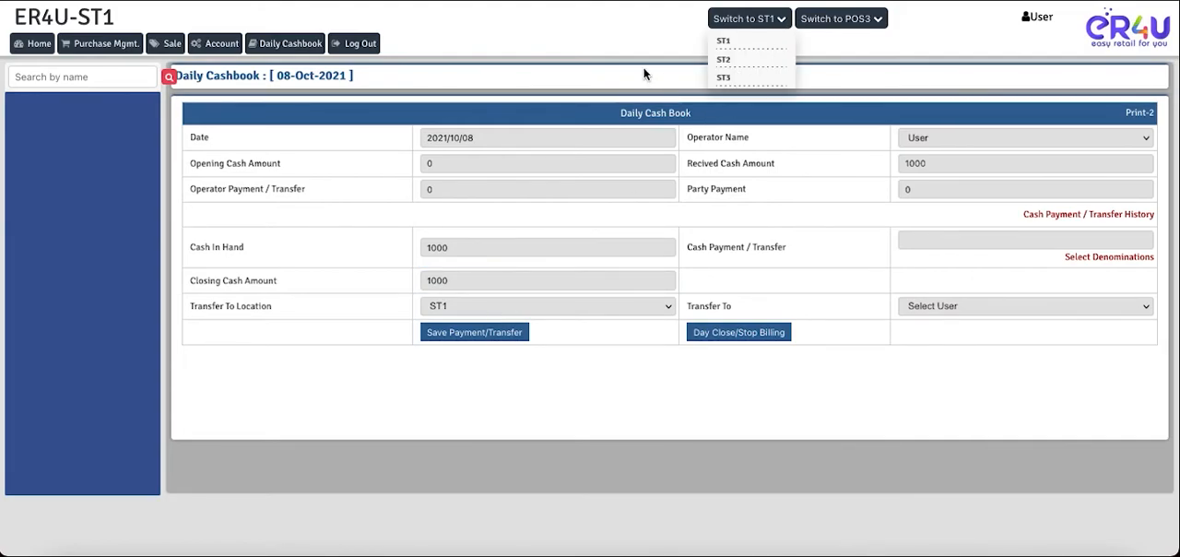
click(721, 21)
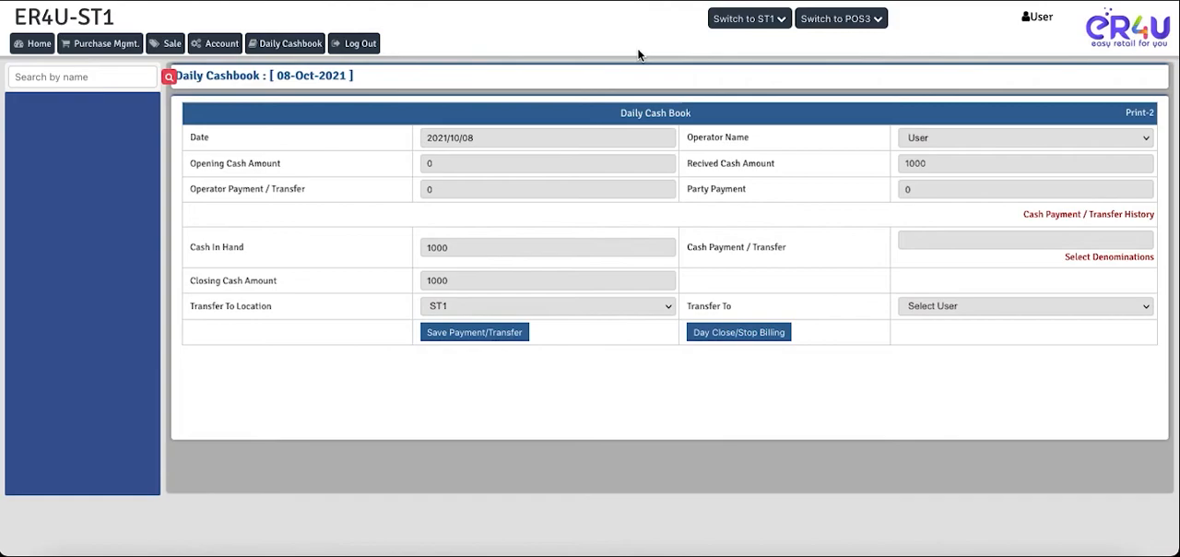
click(577, 308)
click(506, 308)
click(500, 308)
click(781, 19)
- Select admin as the transfer recipient and try entering 700 directly as the Cash Payment / Transfer amount
click(932, 306)
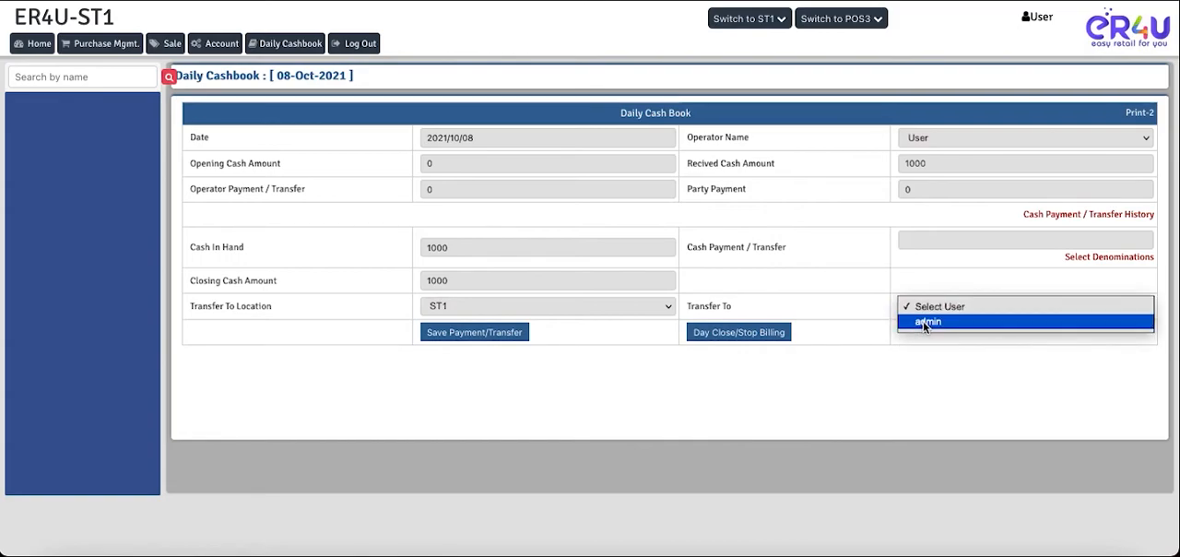
click(925, 322)
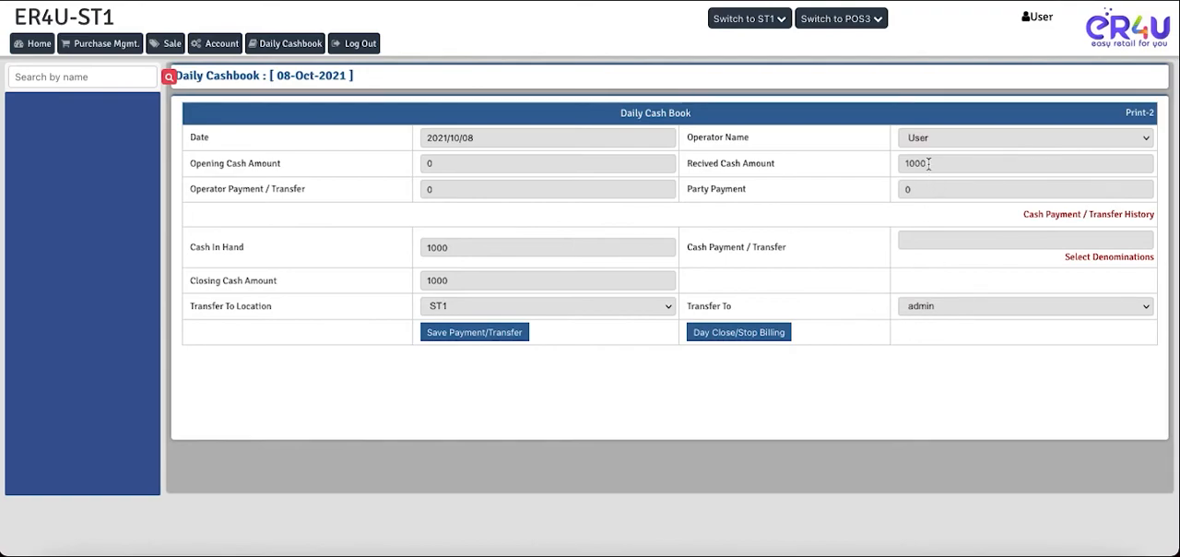
drag(930, 163, 901, 164)
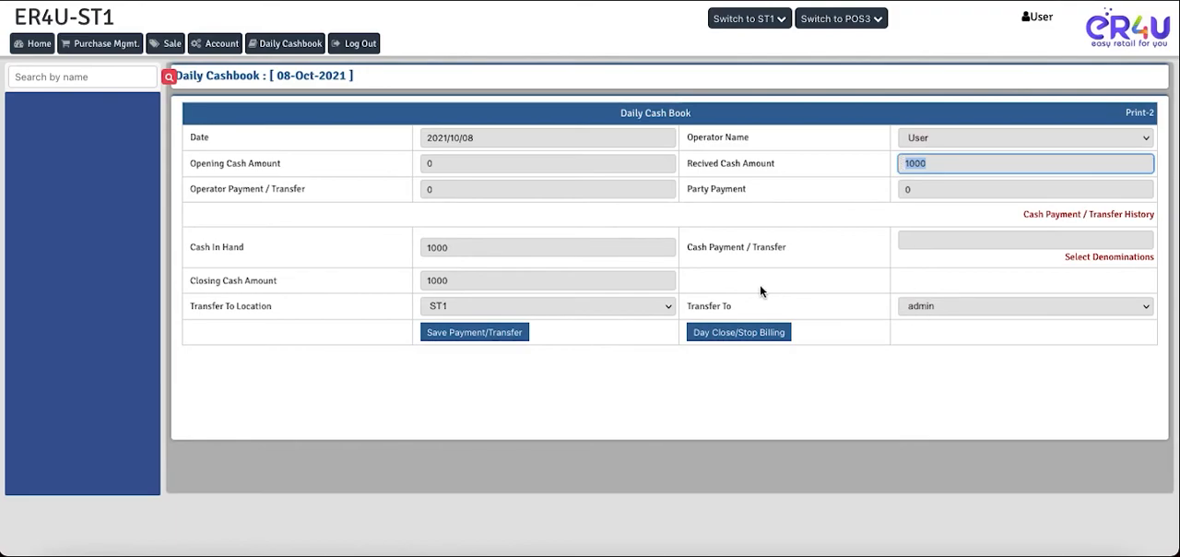
click(908, 239)
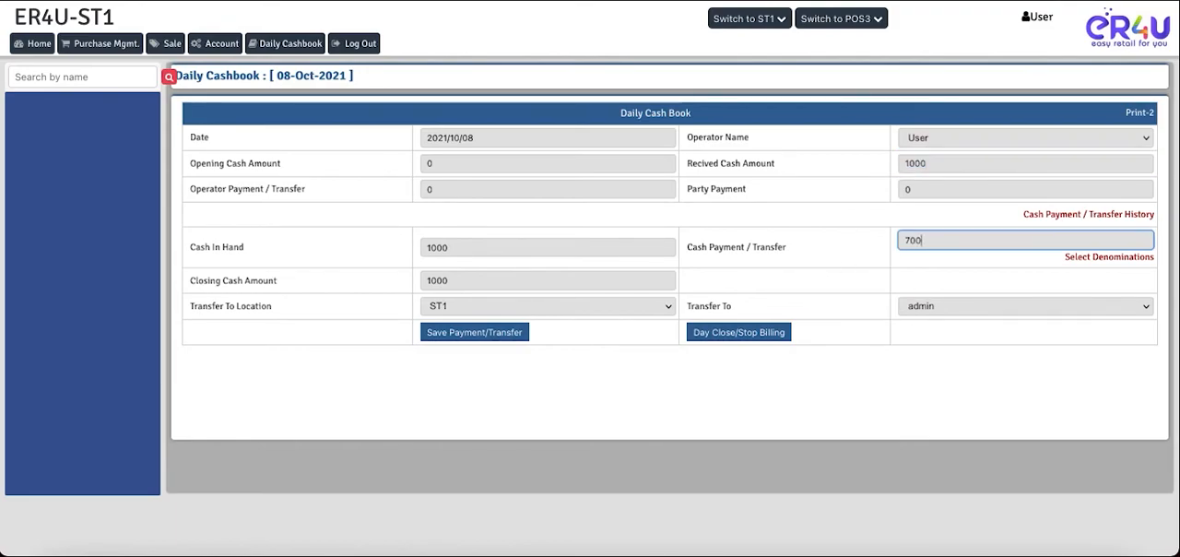
key(BackSpace)
key(BackSpace)
- Enter the payment's currency denominations as one 200 note, three 100 notes and four 50 notes, and accept them
click(1085, 261)
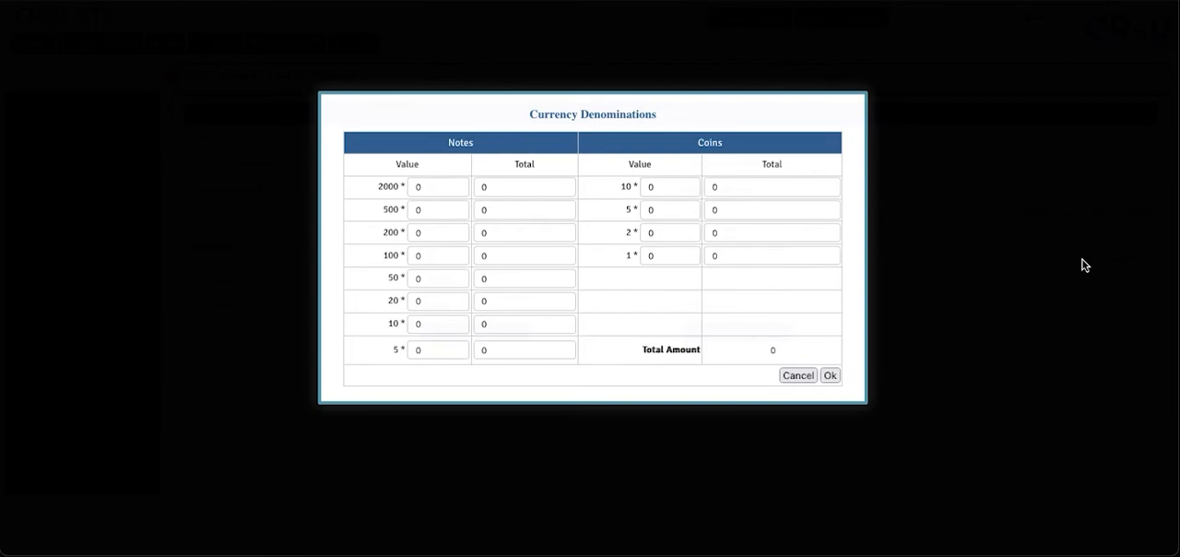
click(428, 255)
click(434, 234)
click(502, 235)
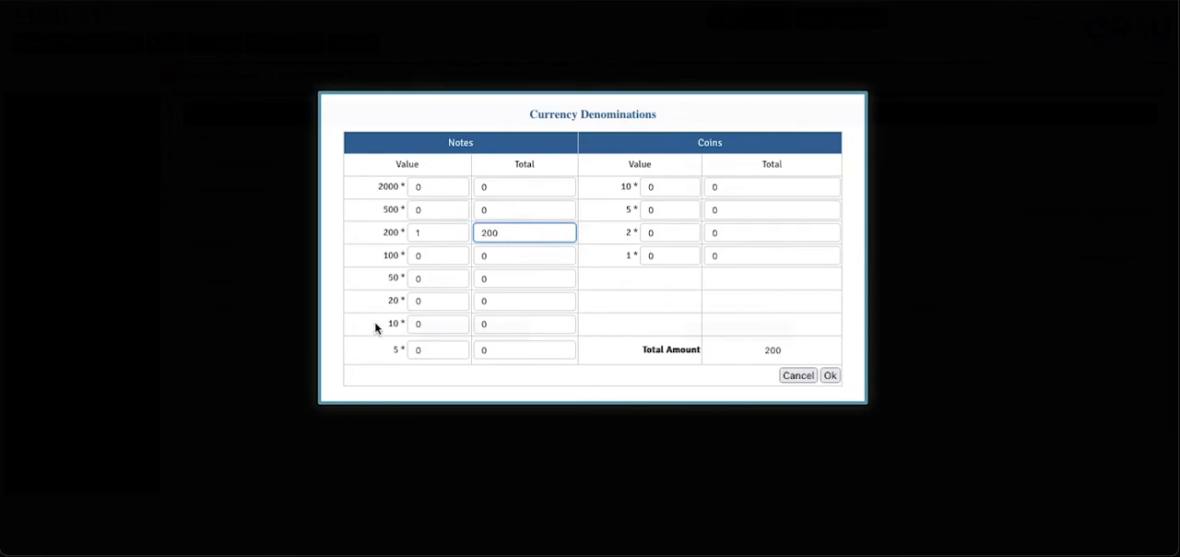
click(428, 255)
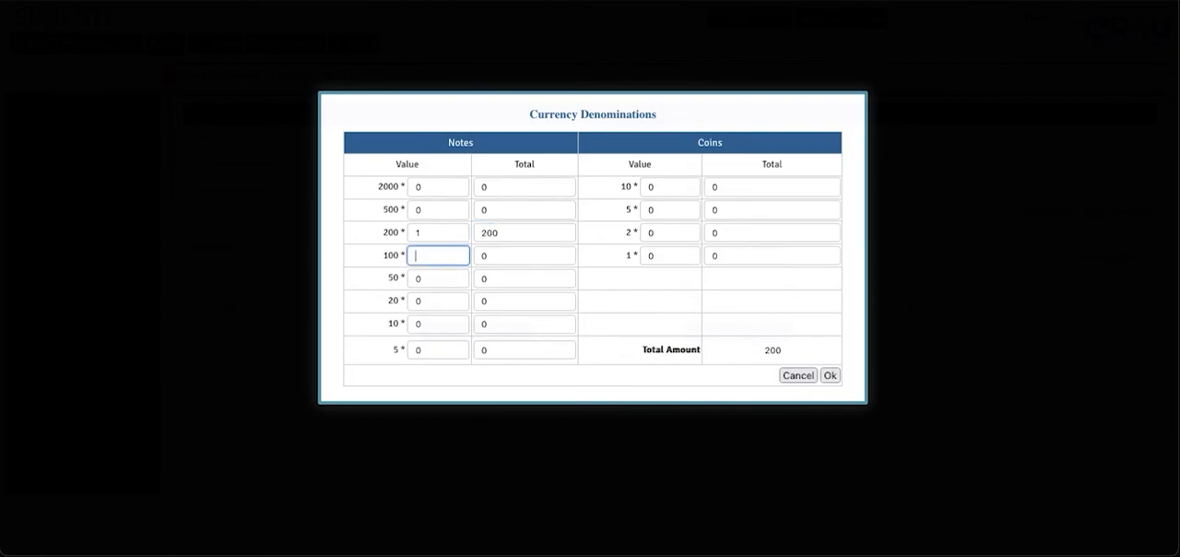
click(717, 335)
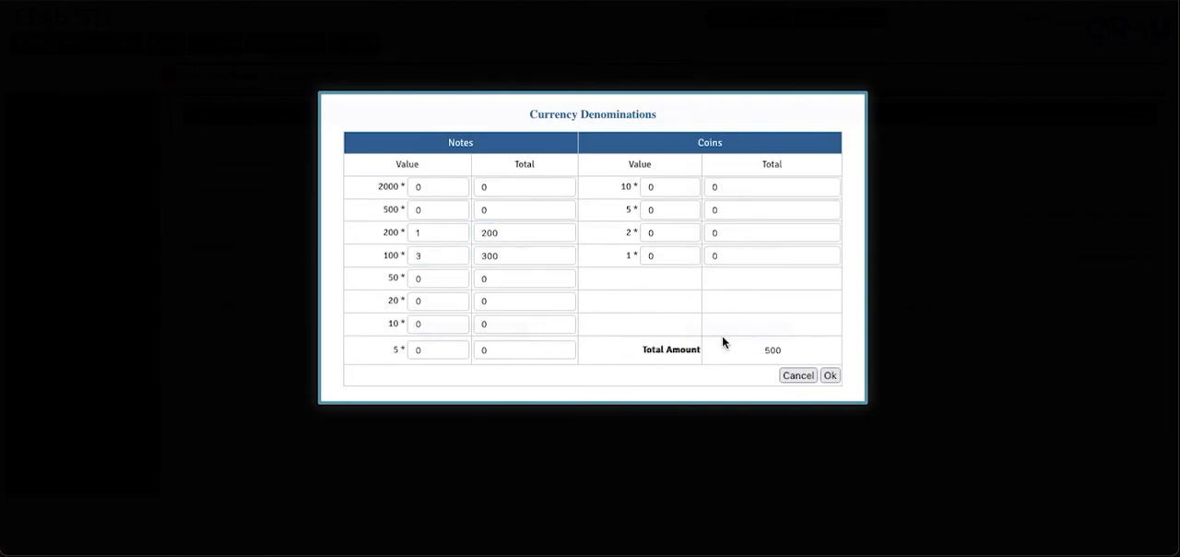
click(428, 274)
click(736, 345)
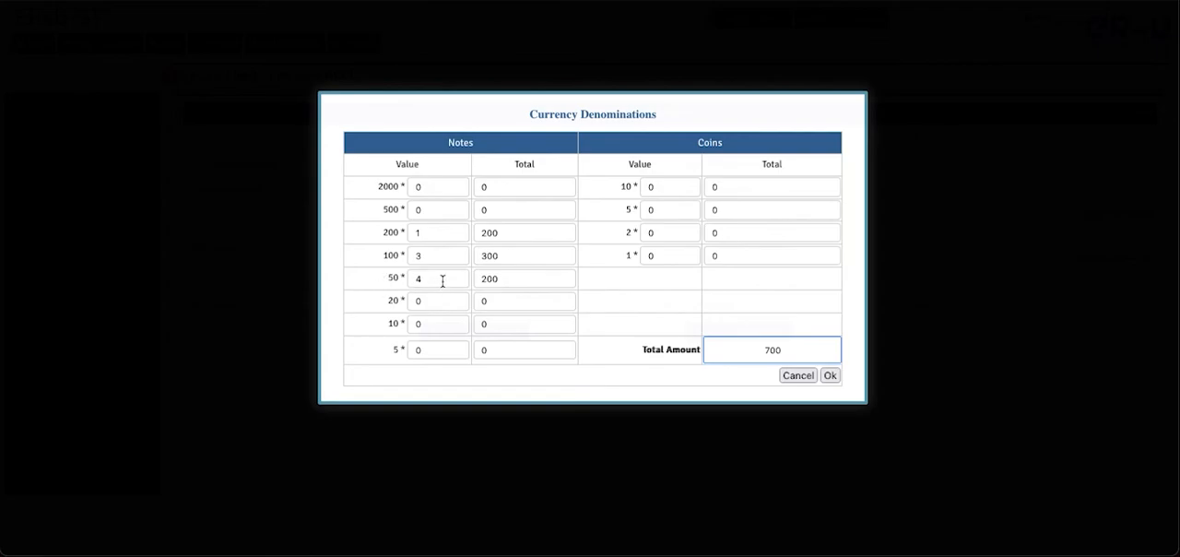
drag(782, 351, 764, 351)
click(830, 376)
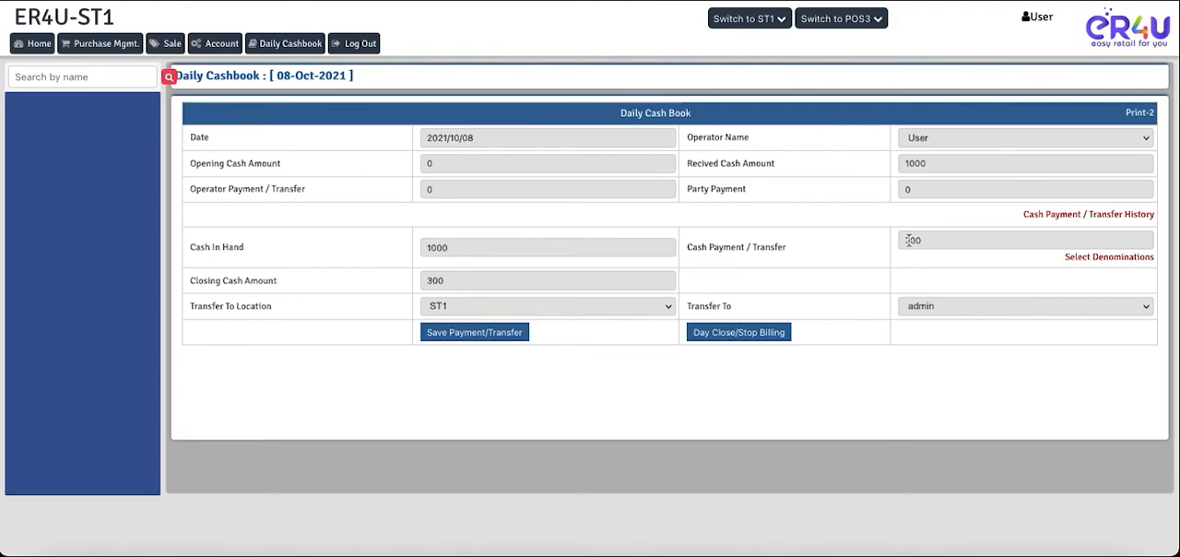
- Keep admin as the recipient, save the 700 cash transfer, and confirm saving the payment detail
click(922, 308)
click(922, 308)
click(463, 337)
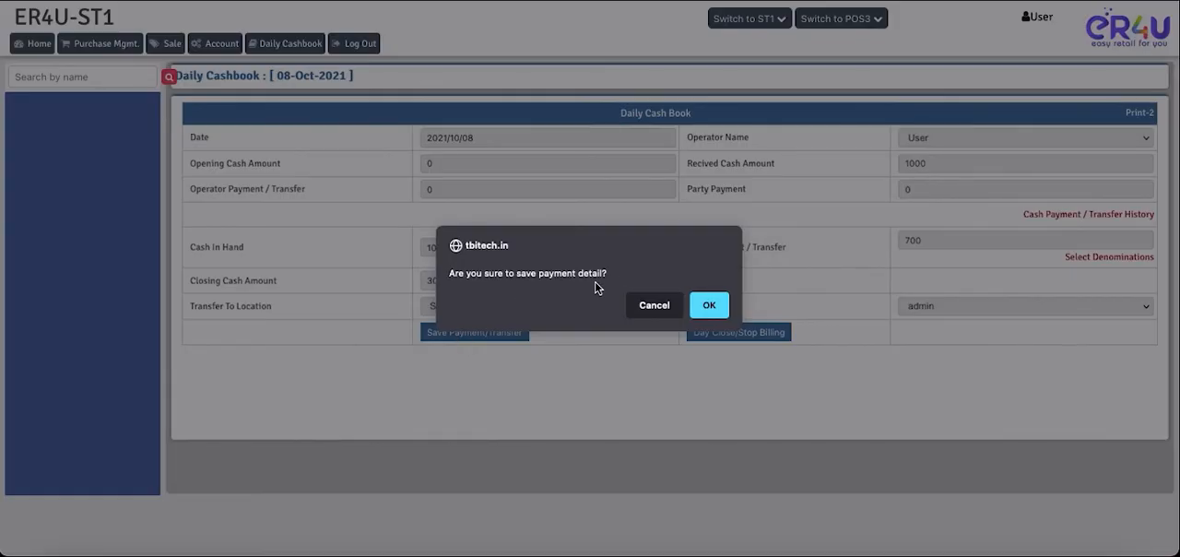
click(709, 304)
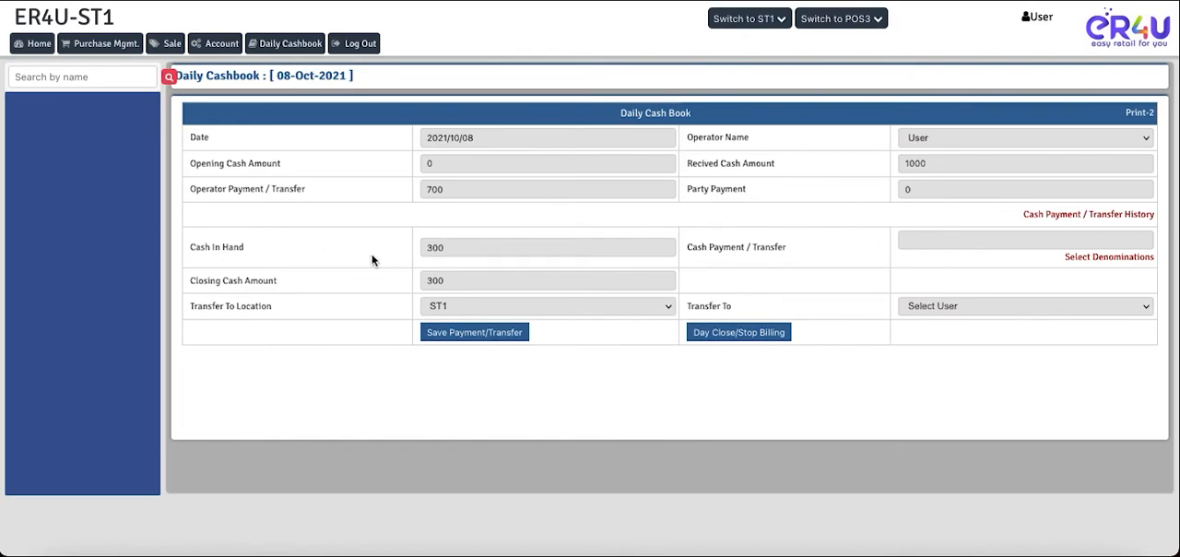
- Review the cash in hand, operator payment and operator name, and select admin again as the transfer recipient
drag(449, 247, 430, 247)
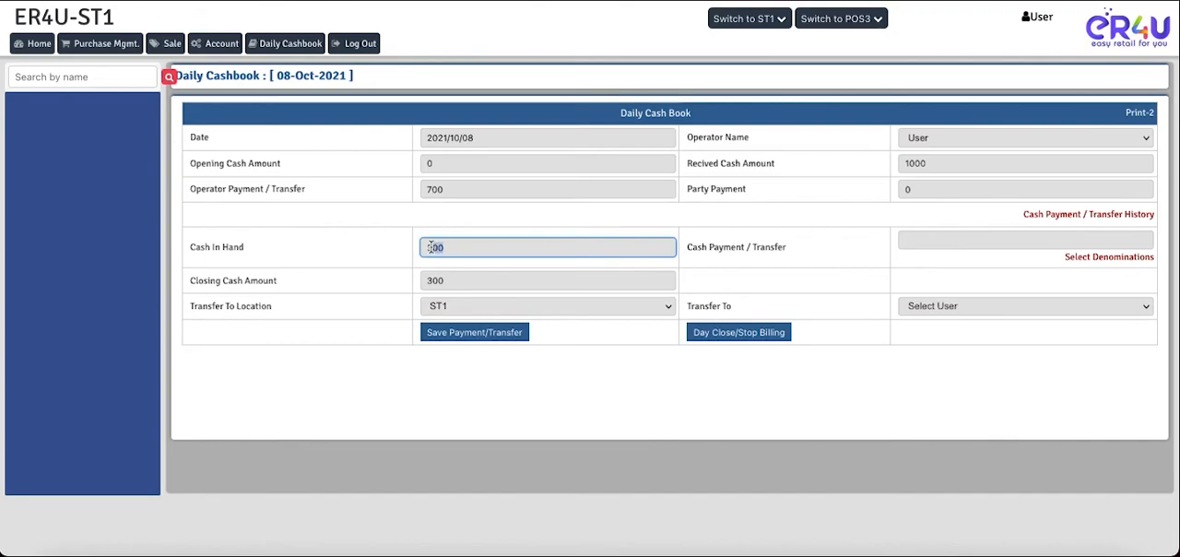
click(448, 189)
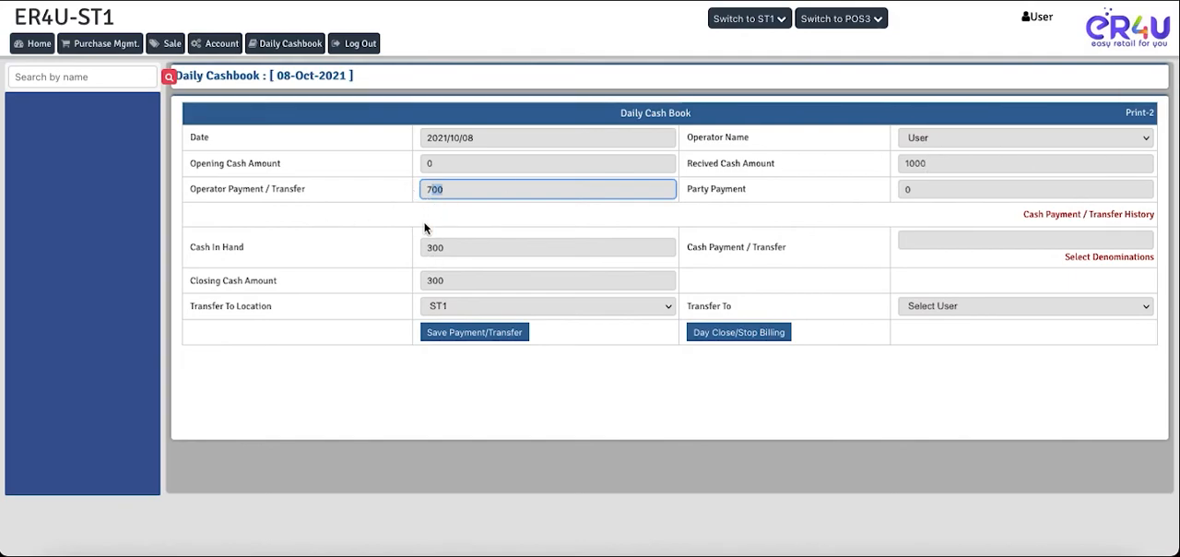
click(419, 248)
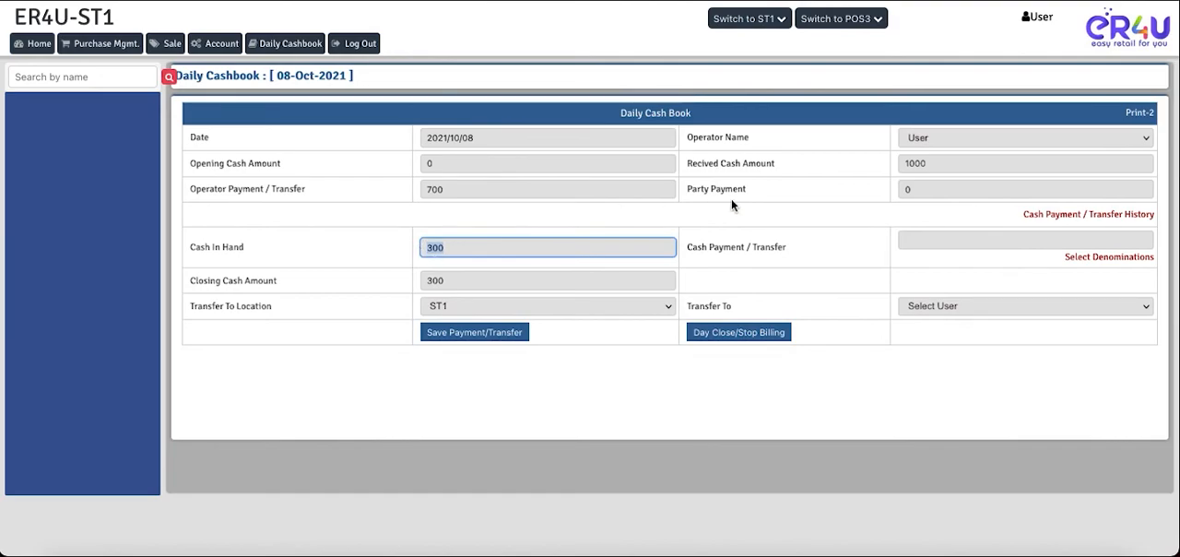
click(930, 139)
click(932, 138)
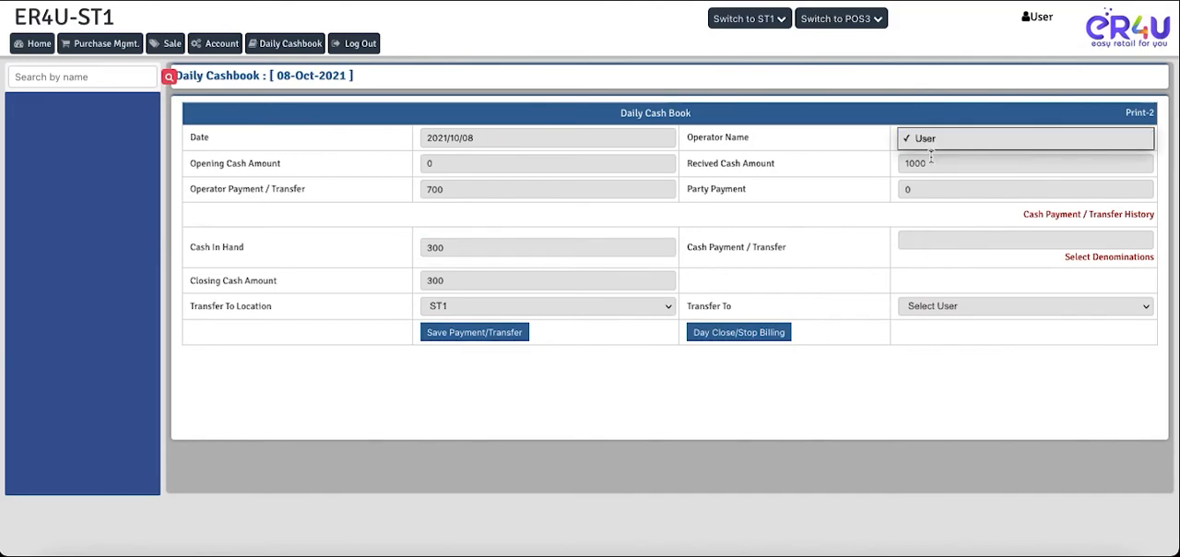
click(912, 312)
click(914, 319)
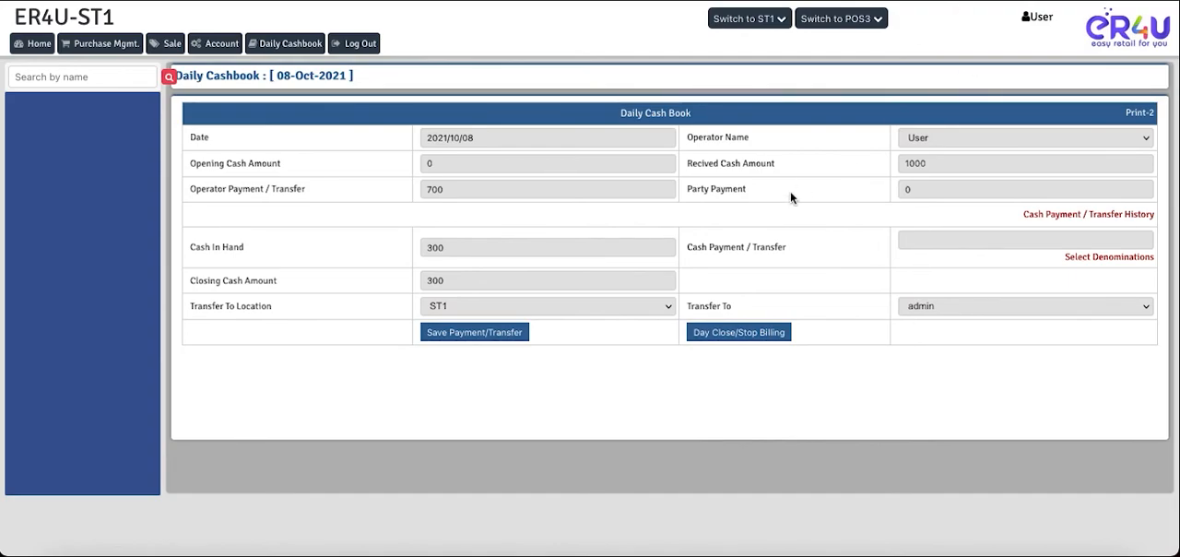
- Examine the locations, dates, amounts and CR/DR entries in the Cash Payment / Transfer History, and return to the payment amount
click(1053, 216)
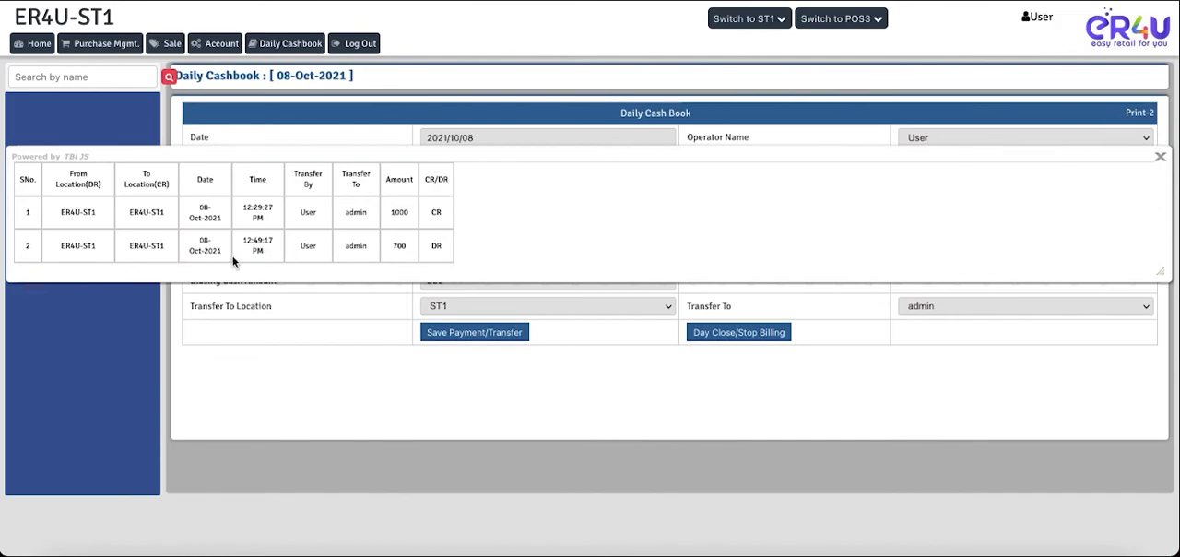
drag(270, 251, 198, 250)
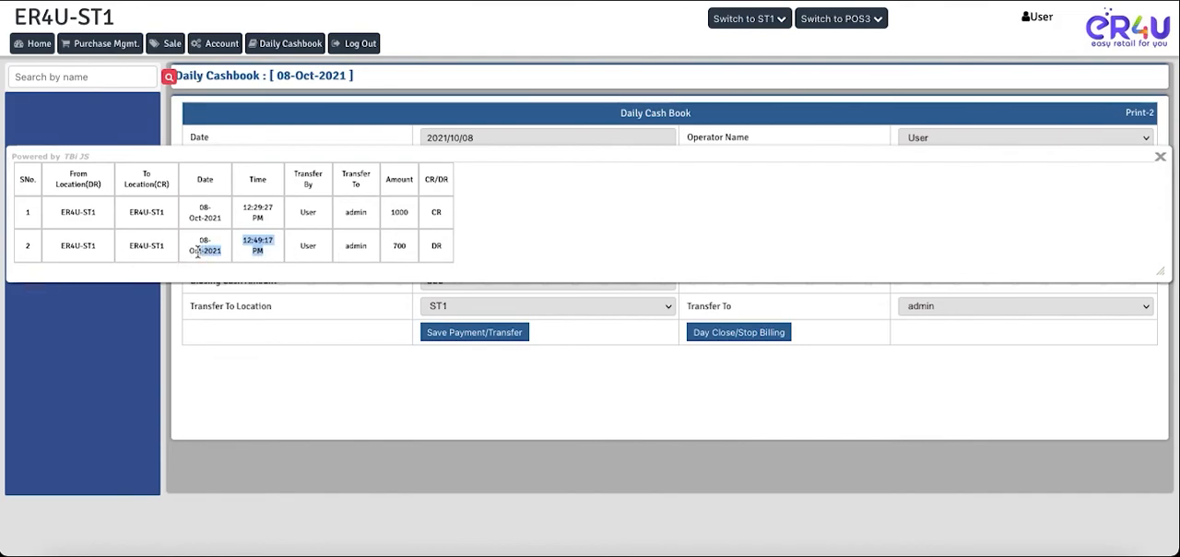
click(396, 245)
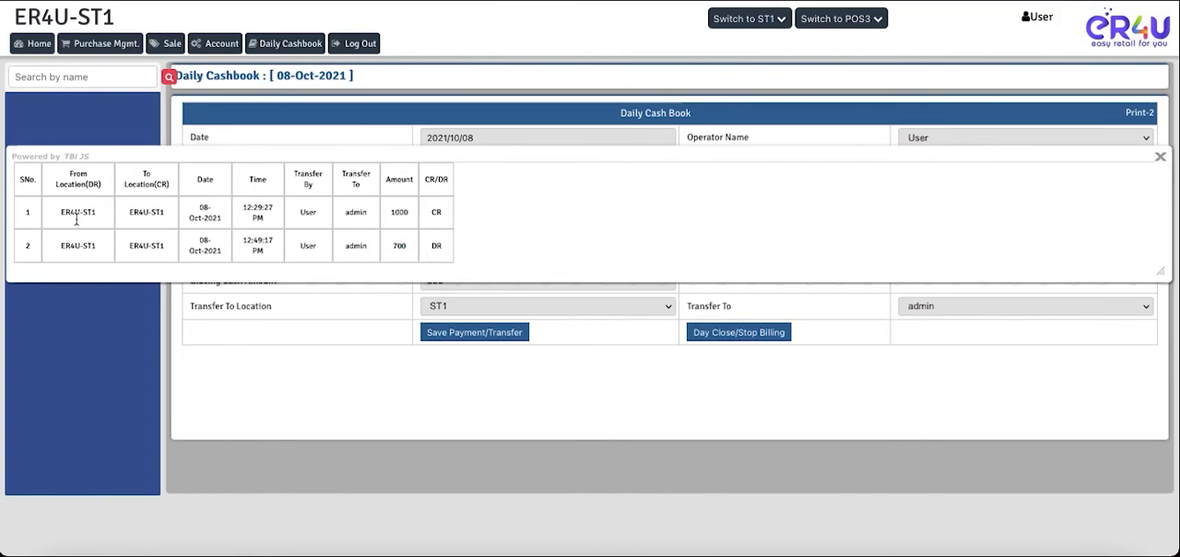
drag(96, 246, 73, 246)
drag(161, 248, 147, 247)
drag(222, 219, 189, 219)
drag(448, 216, 432, 212)
drag(409, 214, 388, 219)
click(1159, 159)
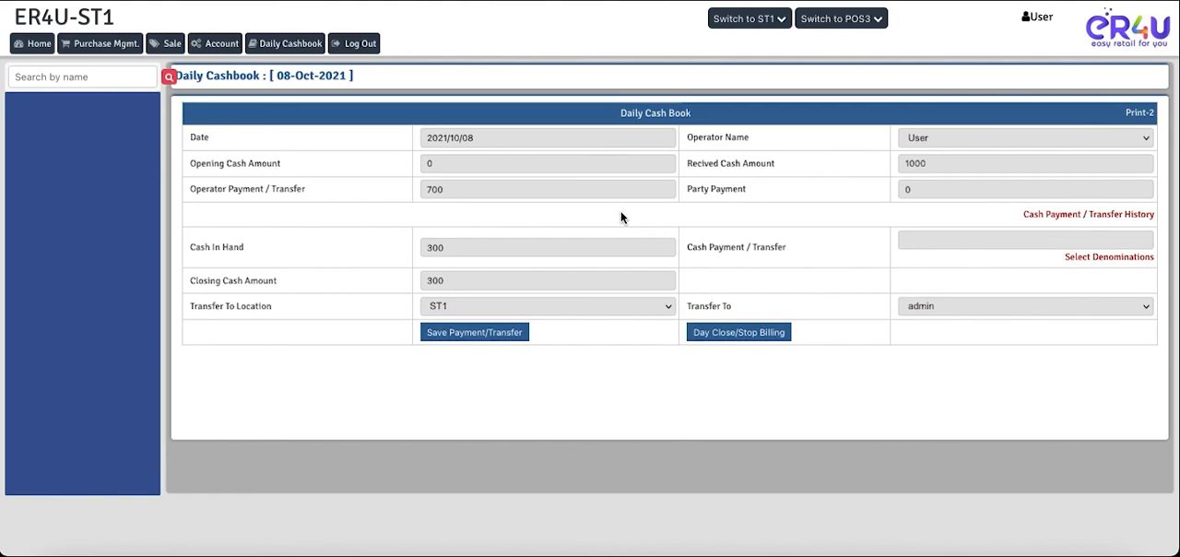
click(922, 240)
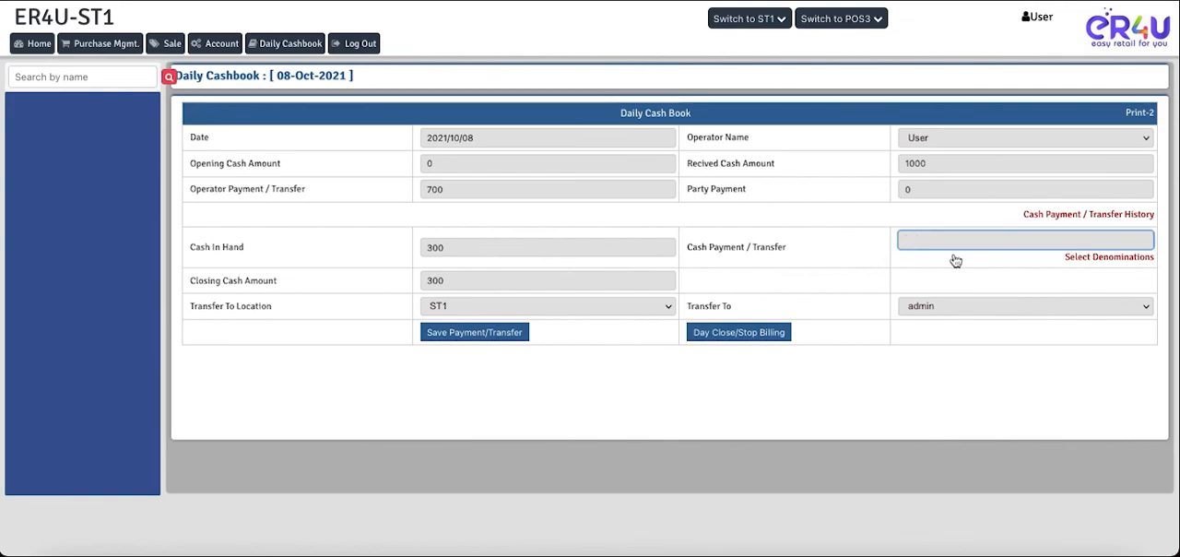